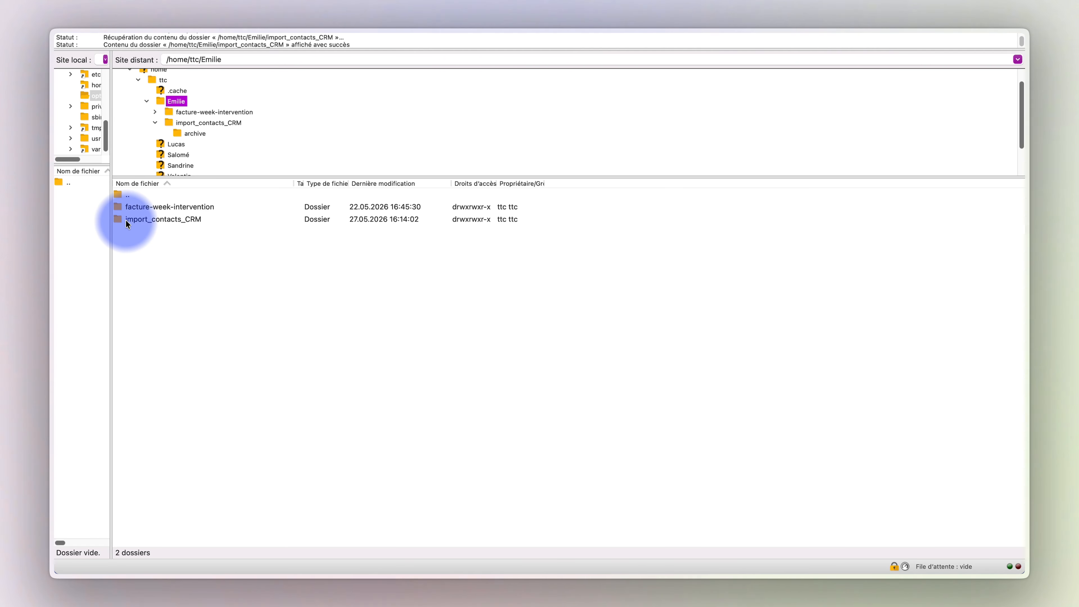
- List the server's import_contacts_CRM folder, showing its archive subfolder and contacts_20260528.csv
left_click(125, 221)
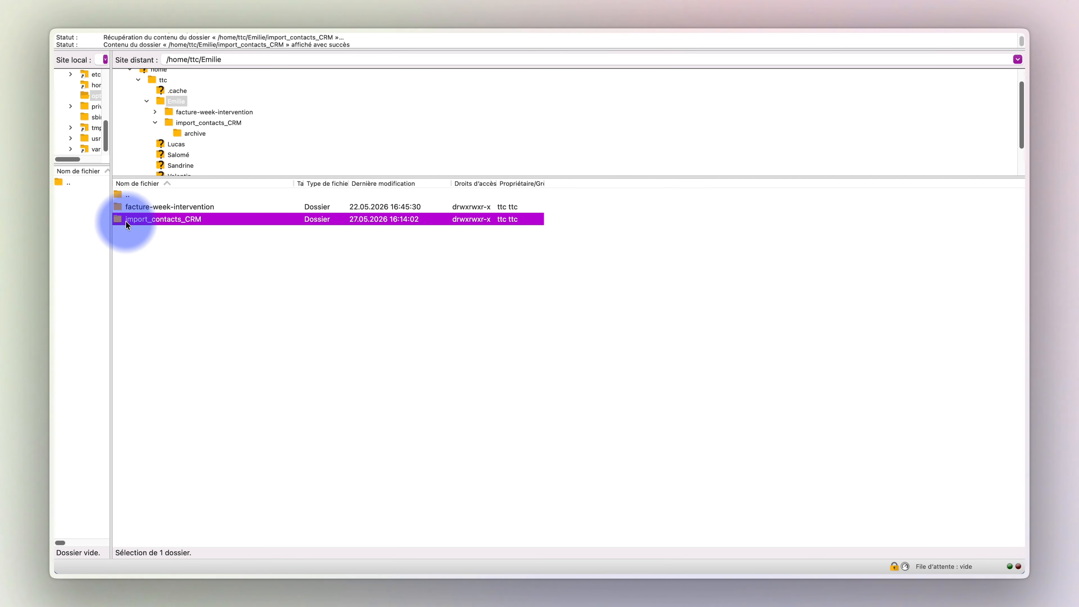
left_click(134, 73)
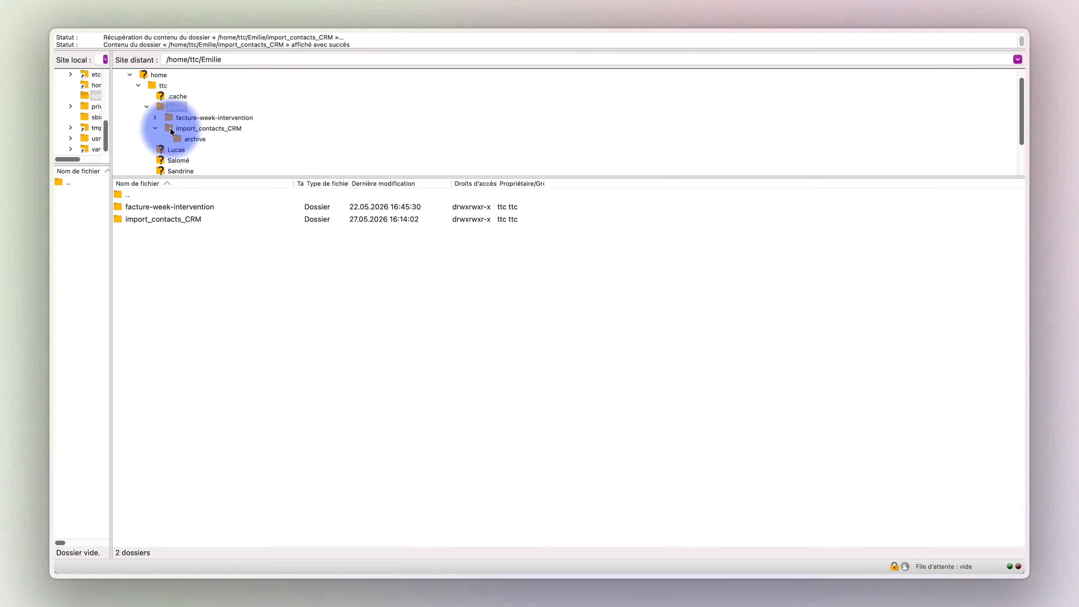
left_click(182, 129)
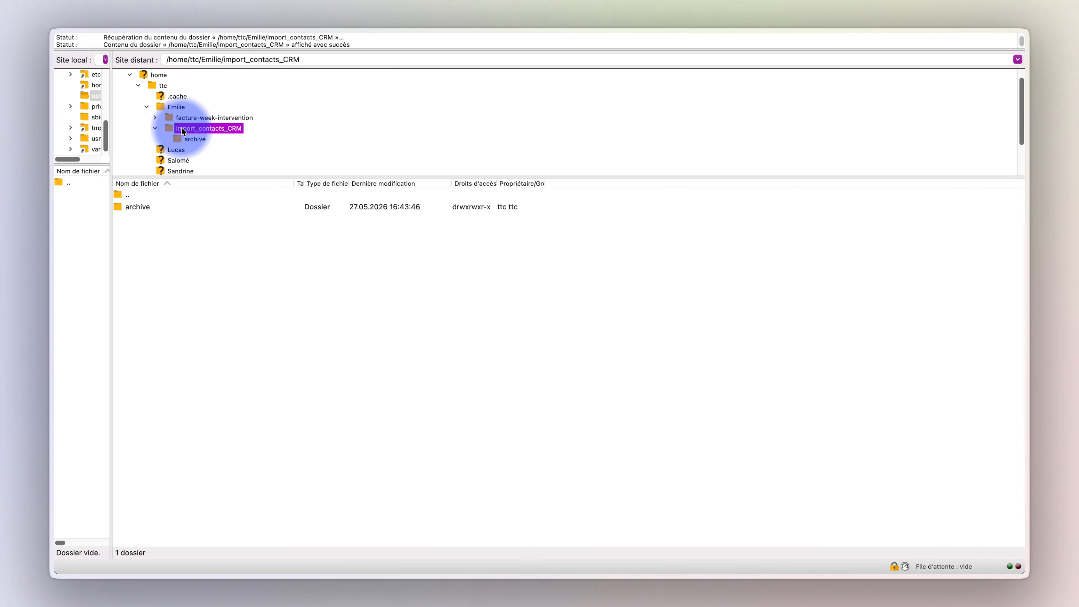
left_click(133, 207)
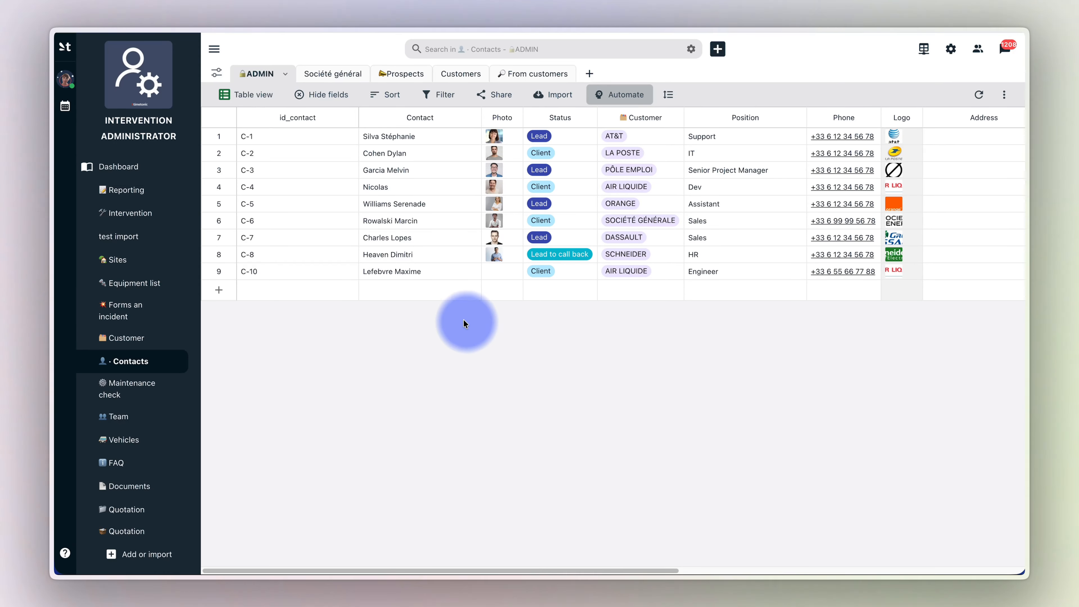
- From the Société général contacts view, choose Automate > Sync with external files
left_click(332, 75)
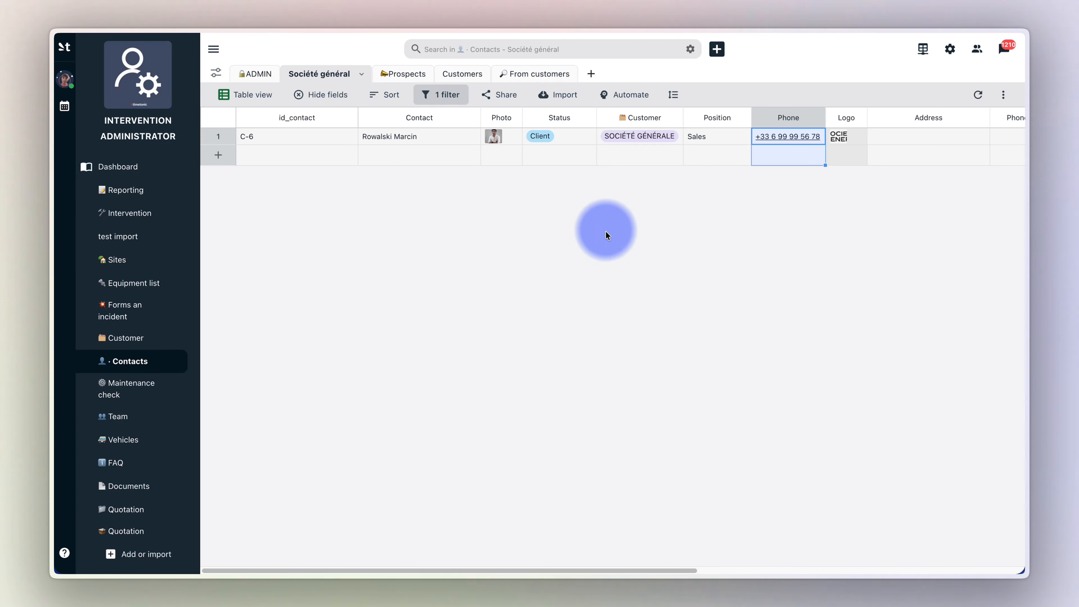
left_click(620, 98)
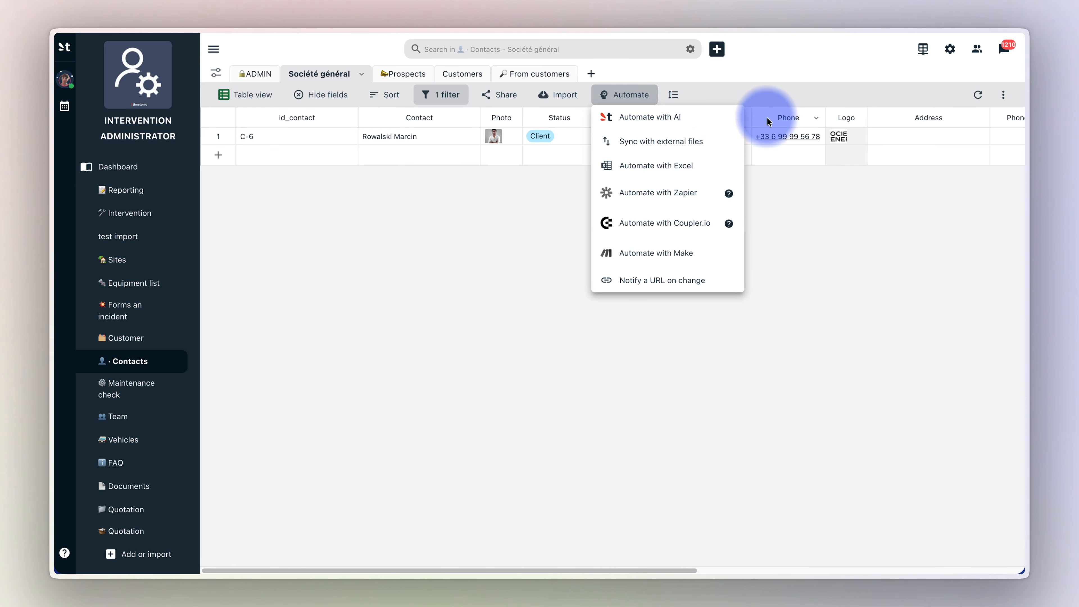
left_click(623, 144)
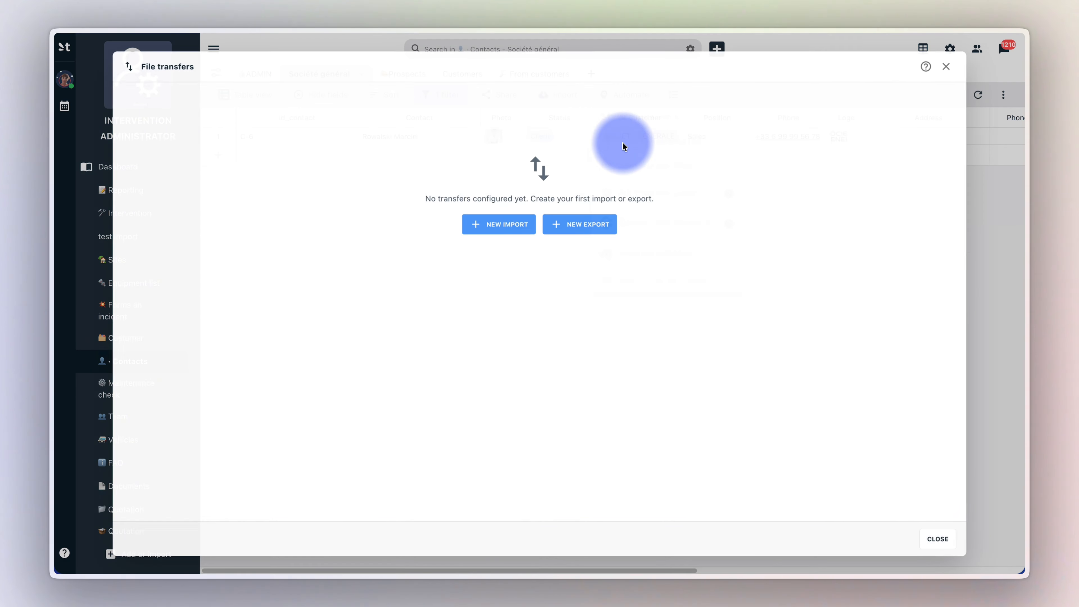
- Create a new import named 'Contact' with import_contacts_CRM as its server folder path
left_click(497, 225)
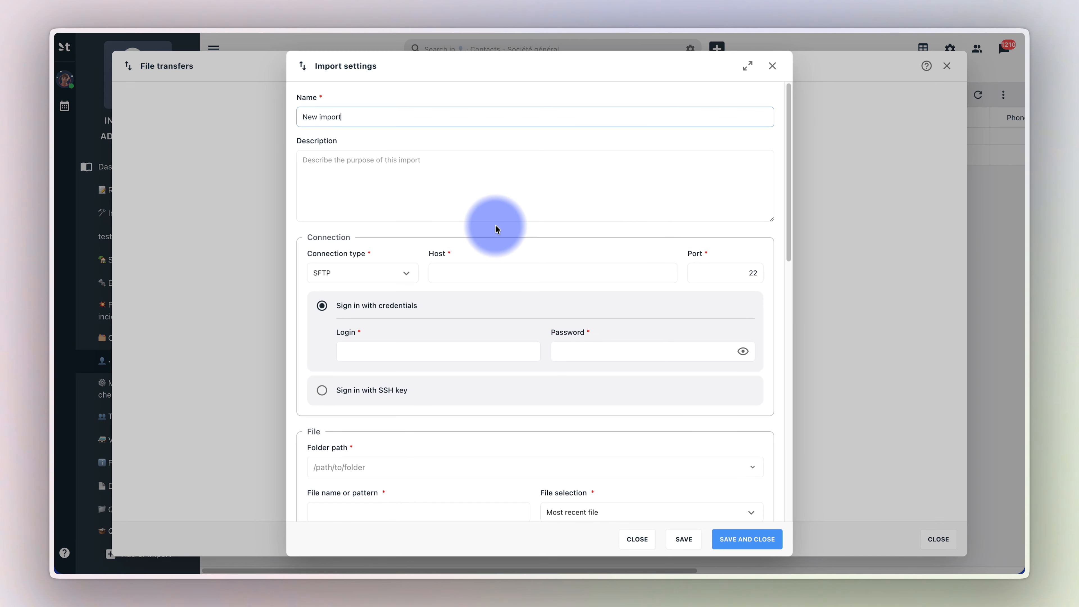
type("Contact")
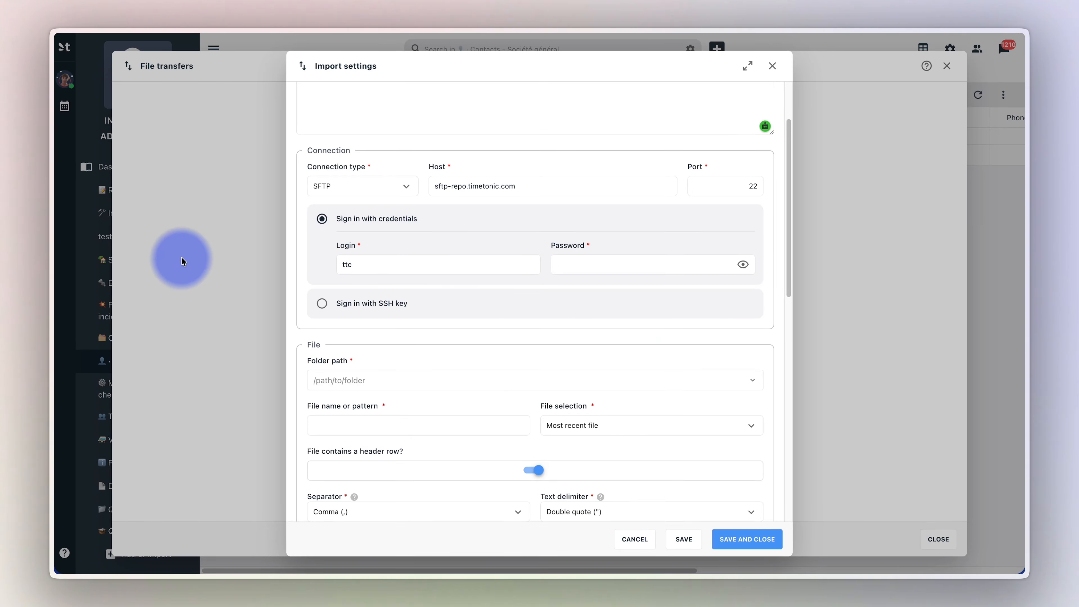
scroll(374, 203, "down", 4)
left_click(374, 200)
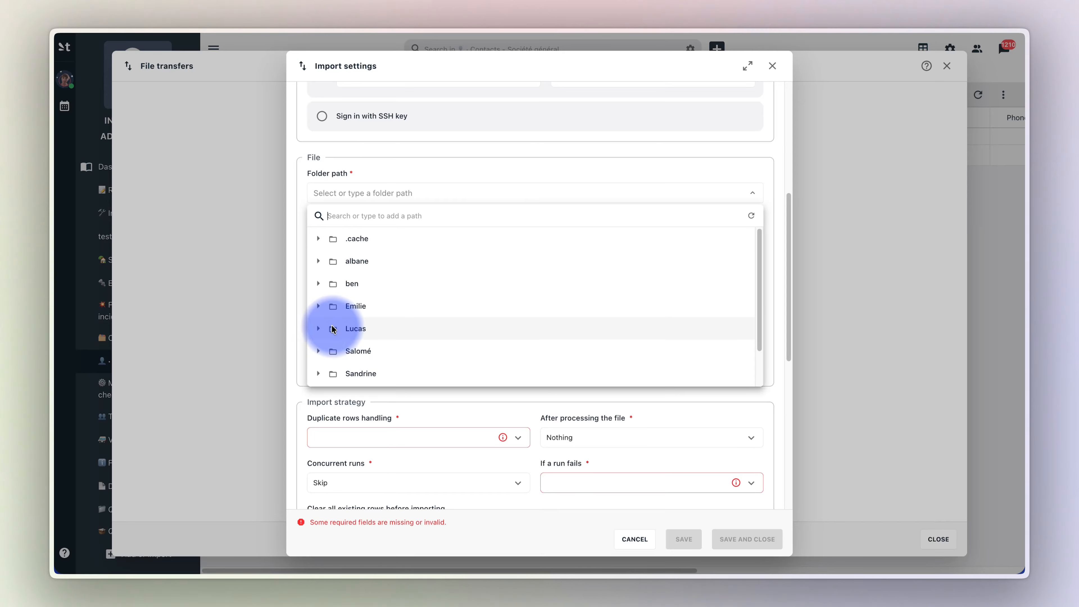
left_click(318, 305)
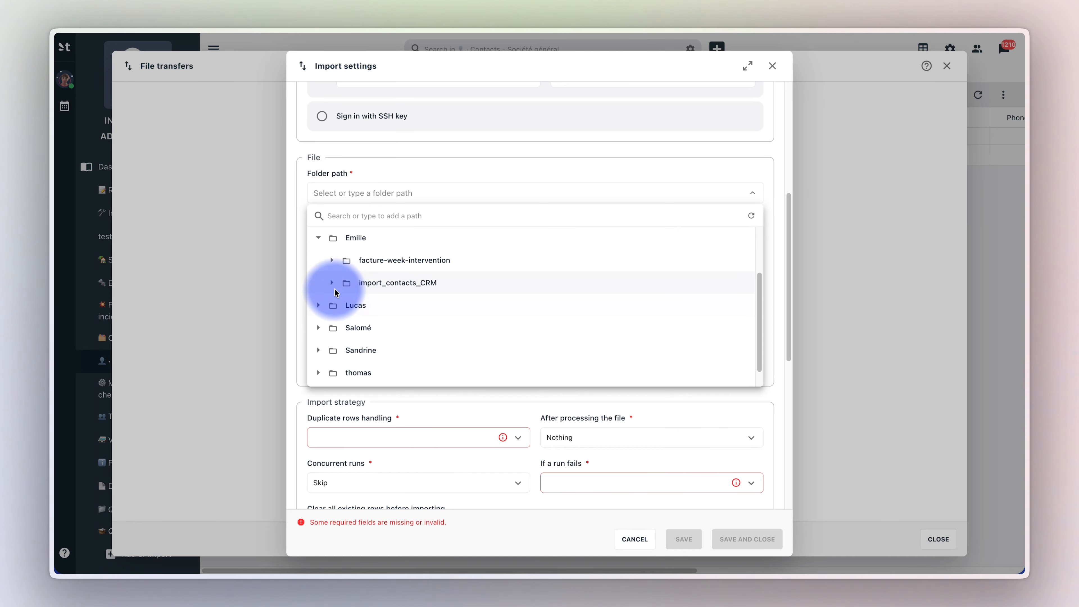
left_click(332, 283)
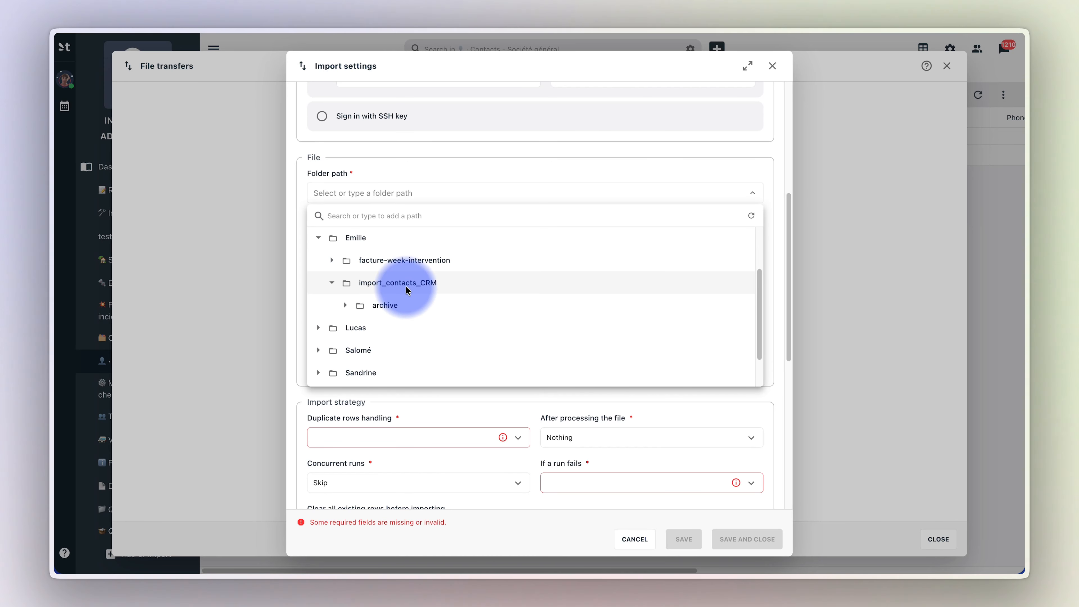
left_click(337, 282)
left_click(323, 227)
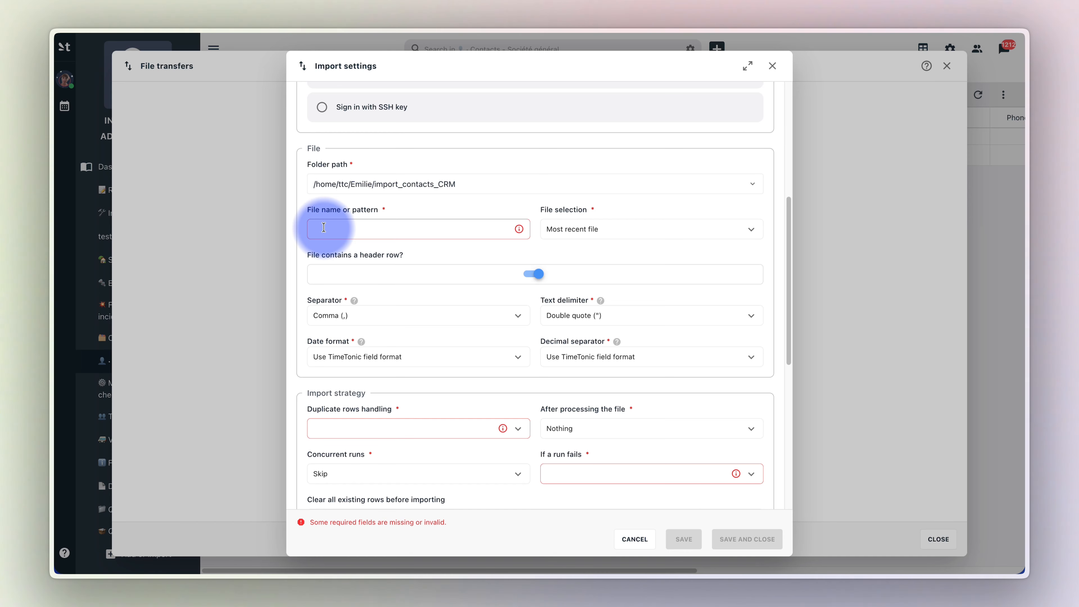
- Set the file pattern to contacts_*.csv and keep Most recent file as the selection rule
type("contacts_*.csv")
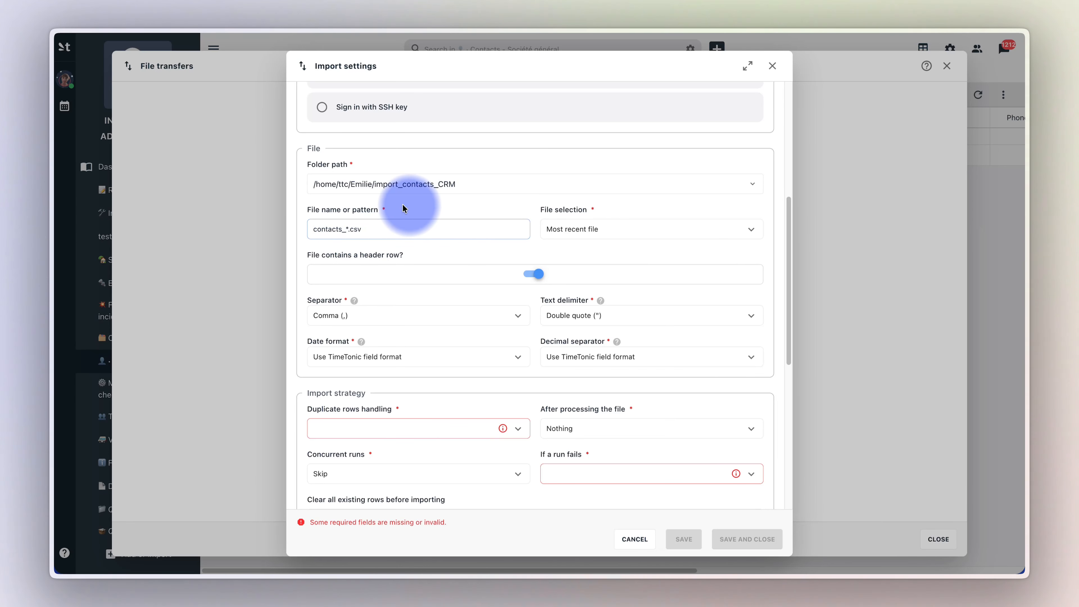
left_click(351, 224)
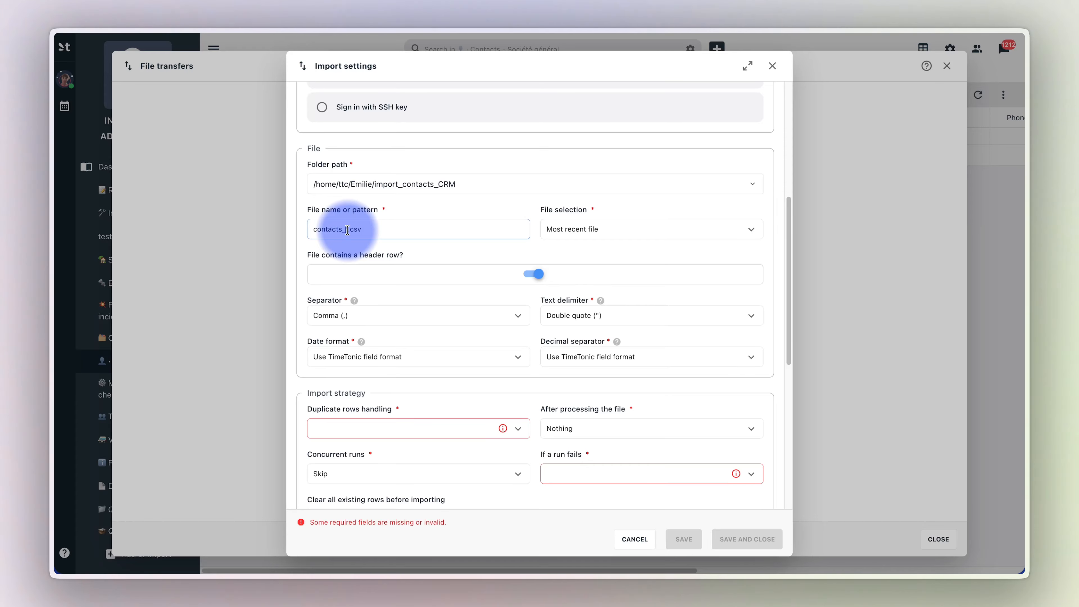
left_click(602, 231)
left_click(615, 271)
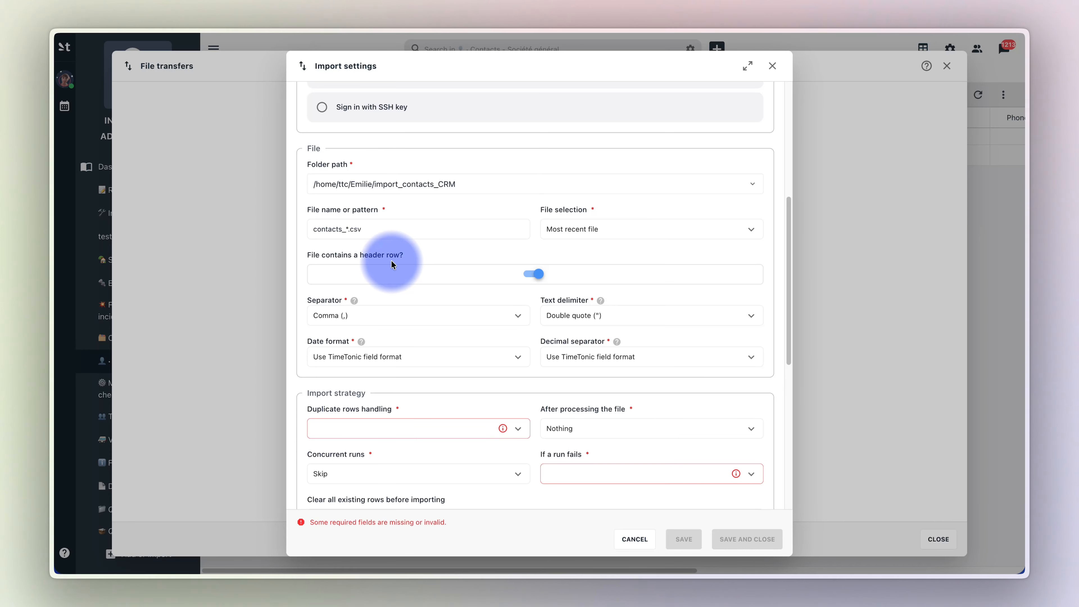
- Use semicolon as the CSV separator and double quote as the text delimiter
scroll(411, 323, "down", 2)
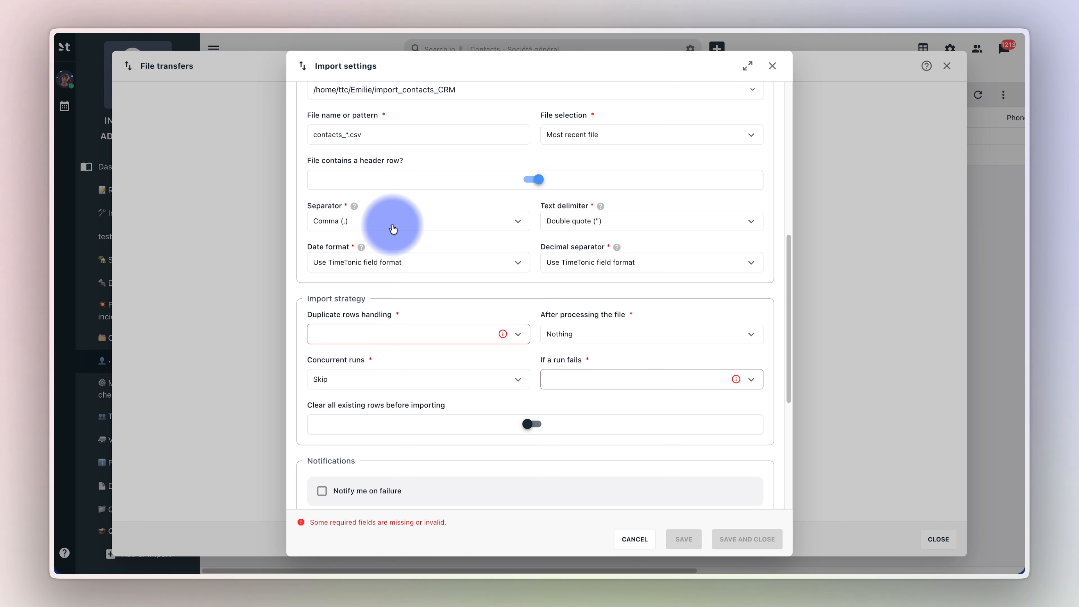
left_click(392, 228)
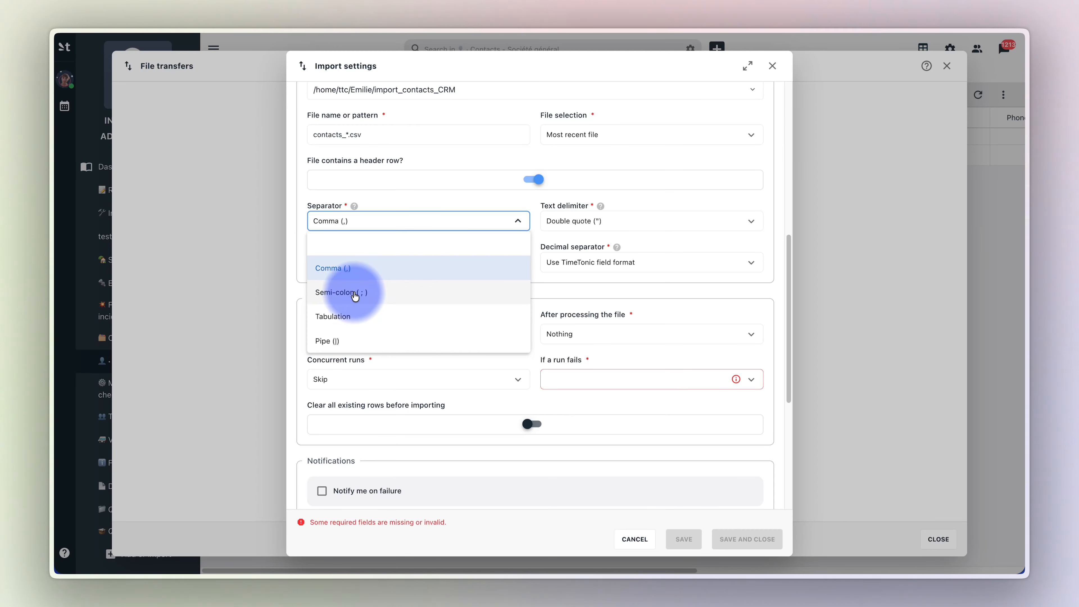
left_click(354, 289)
left_click(408, 221)
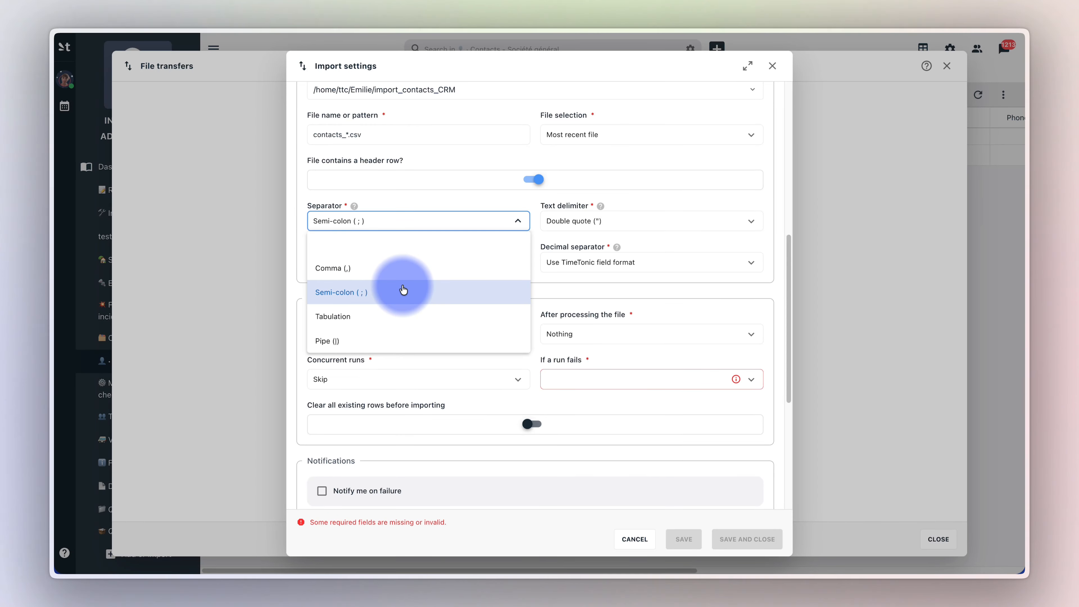
left_click(403, 290)
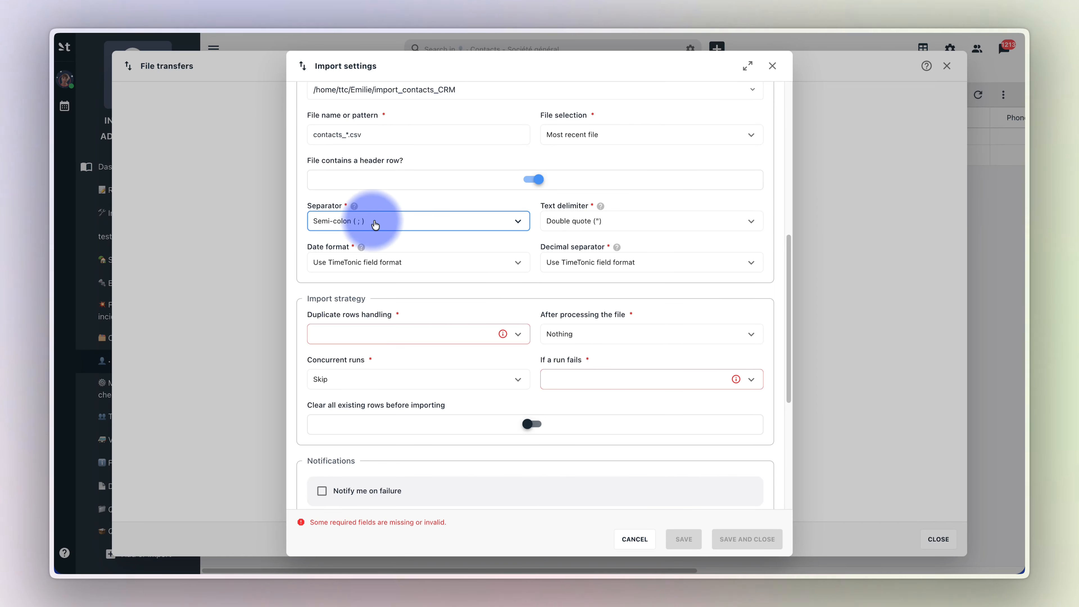
mouse_move(354, 209)
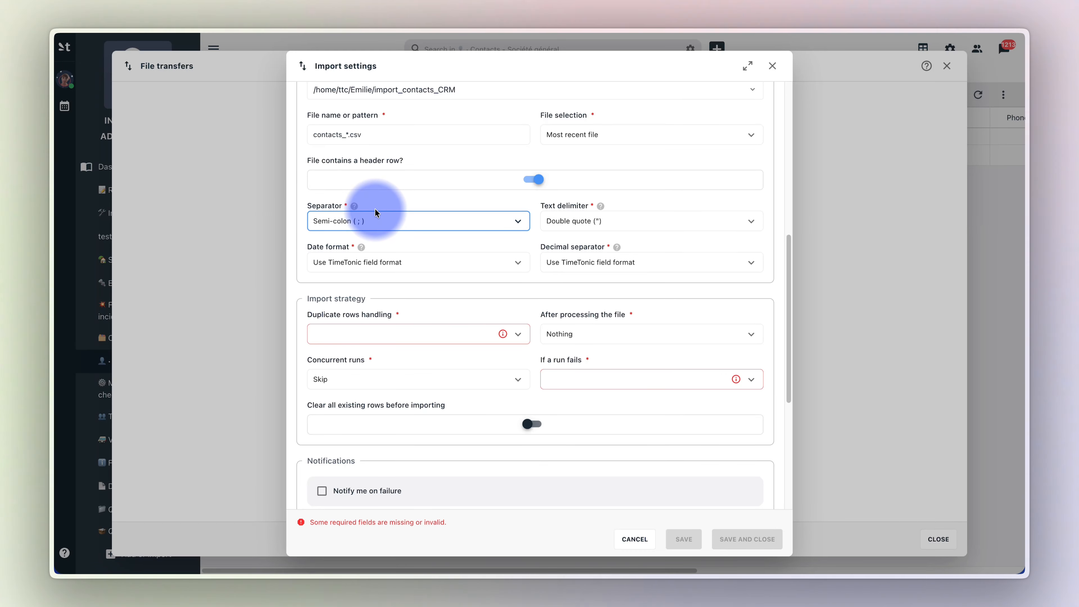
left_click(633, 222)
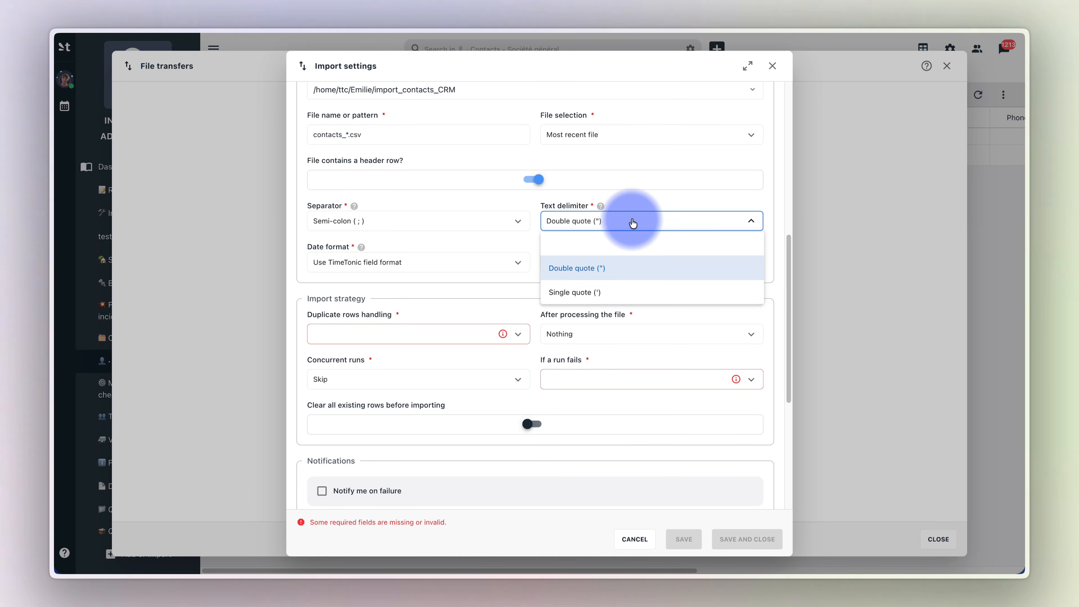
left_click(642, 258)
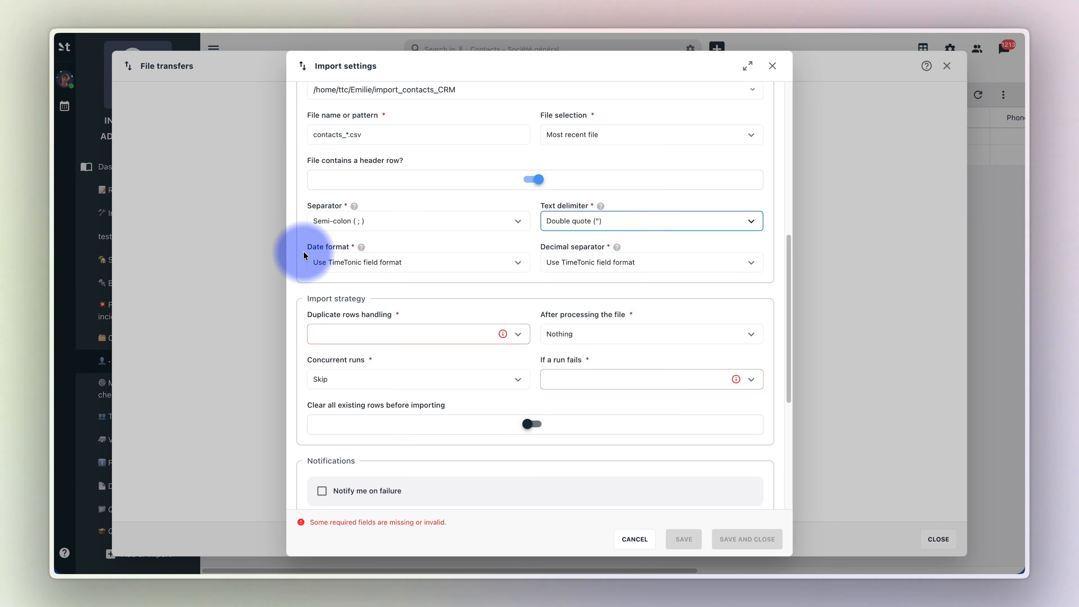
- Set the import's date format to YYYY-MM-DD
scroll(425, 191, "down", 2)
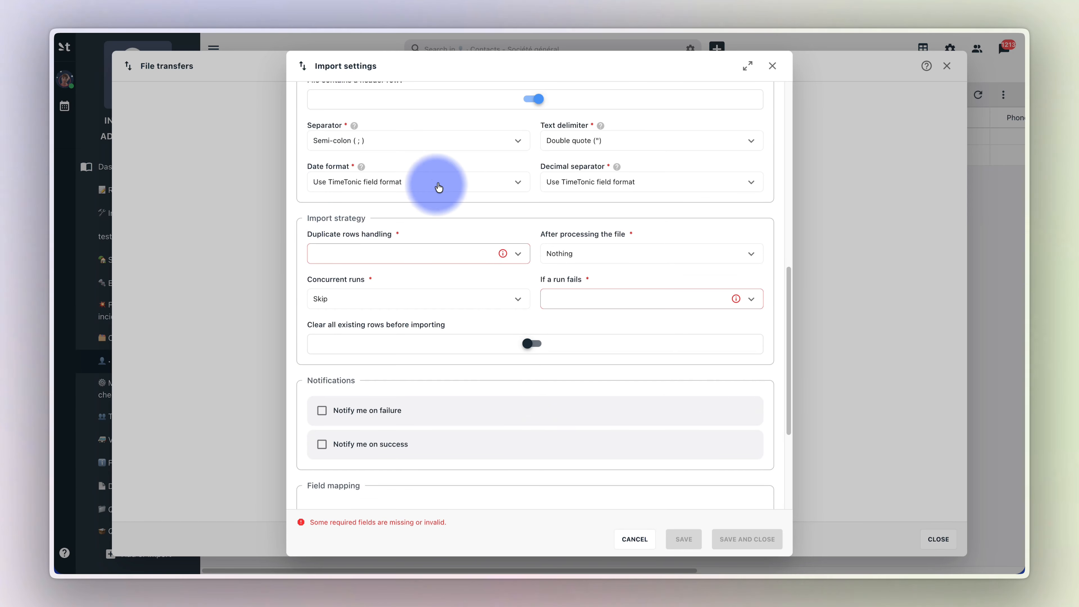
left_click(455, 186)
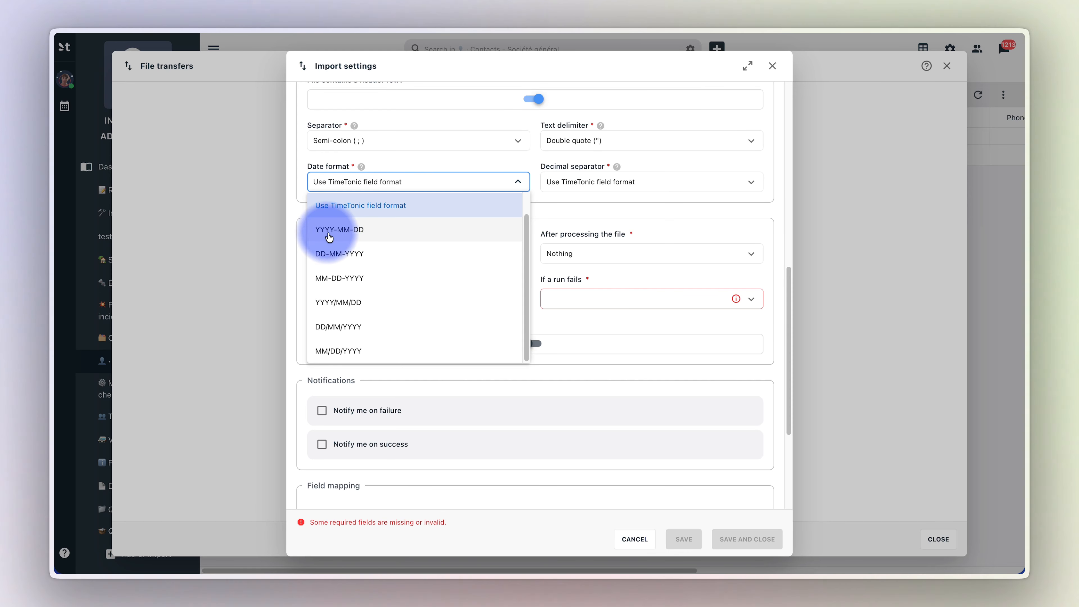
left_click(384, 230)
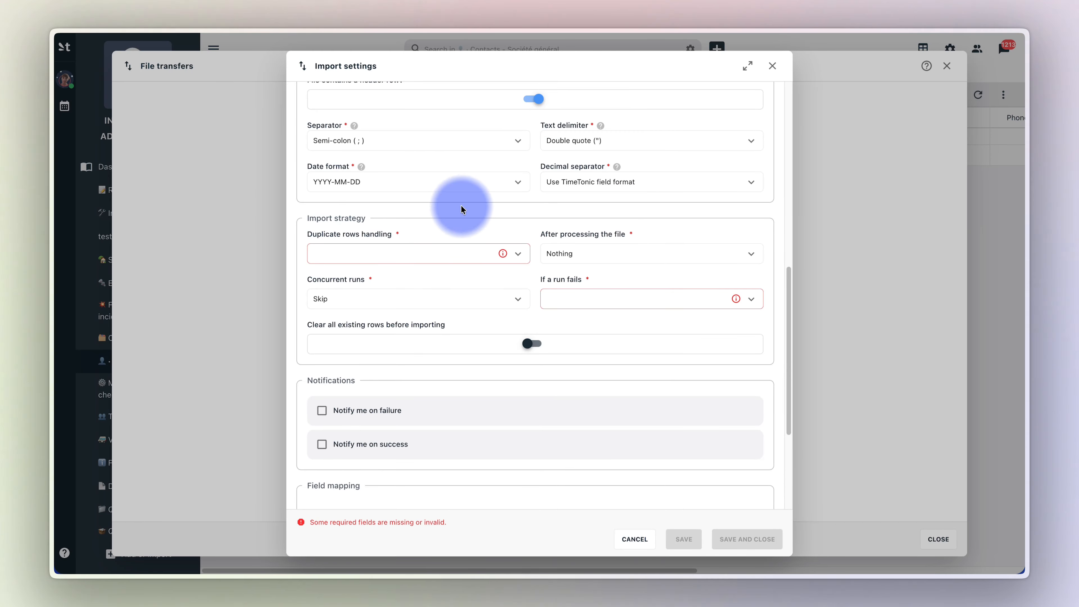
- Set duplicate rows to Ignore duplicates and archive the file after processing
scroll(465, 228, "down", 3)
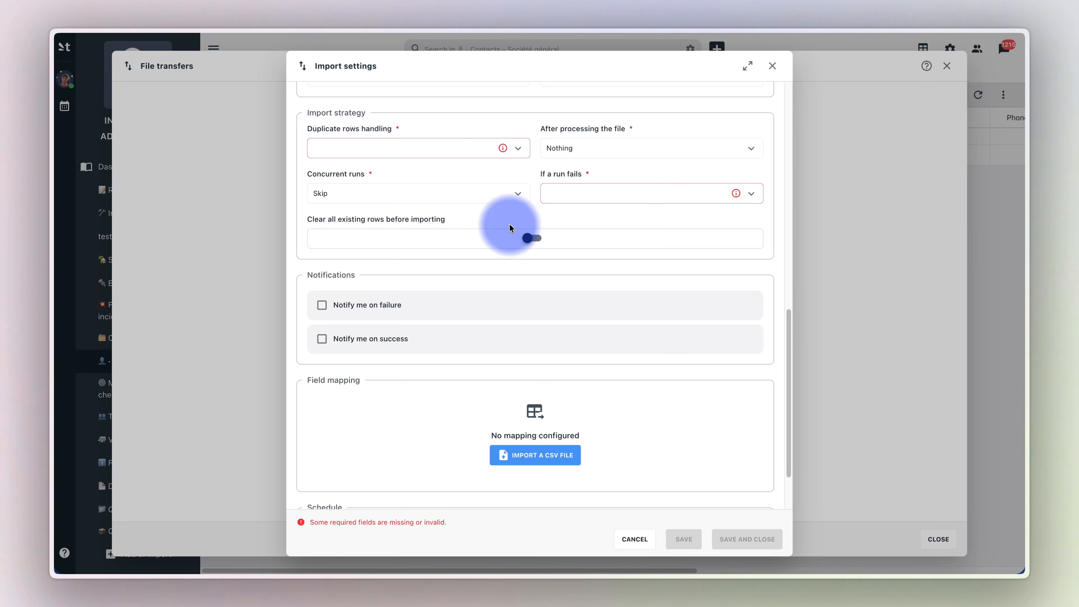
left_click(517, 148)
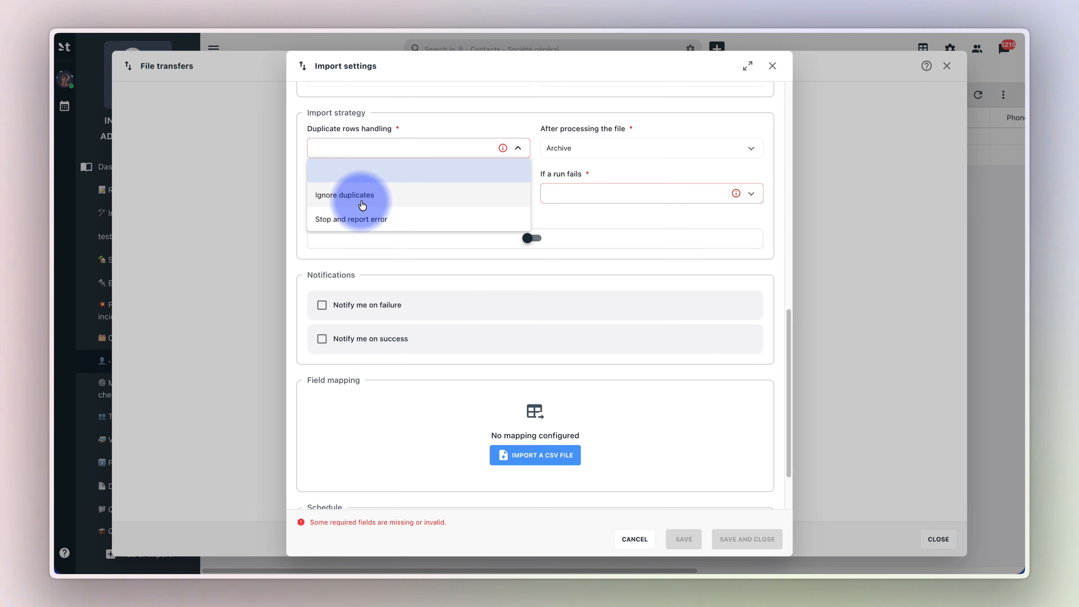
left_click(379, 196)
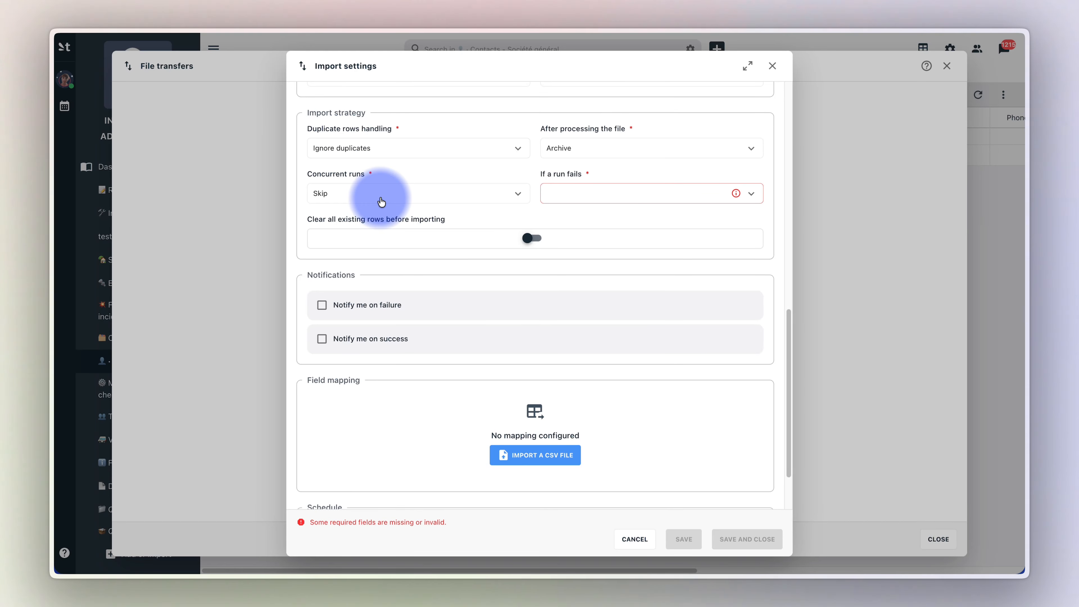
left_click(416, 148)
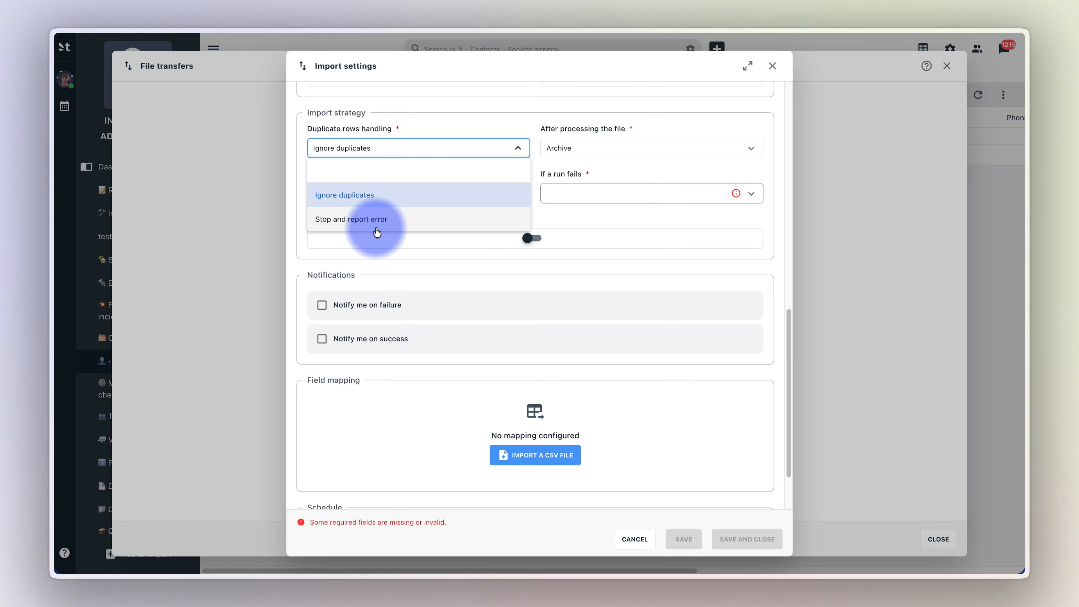
left_click(330, 191)
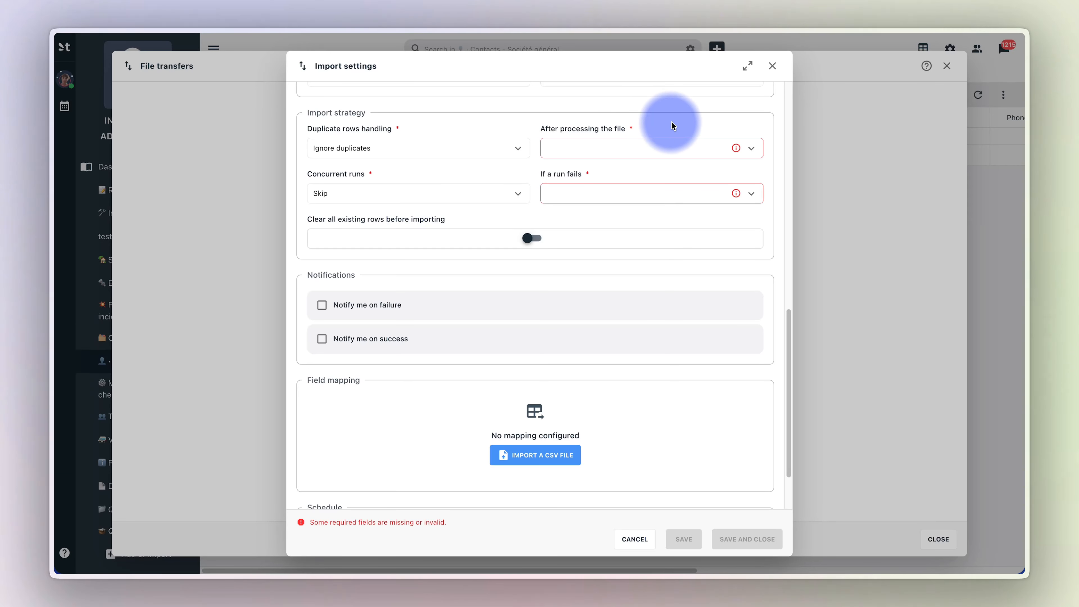
left_click(674, 143)
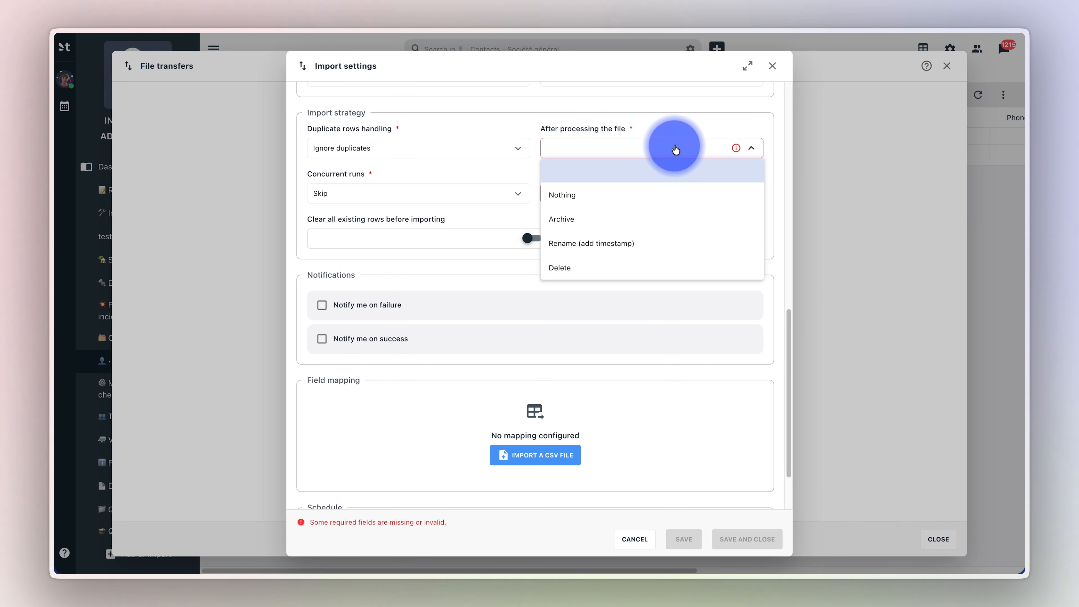
left_click(599, 218)
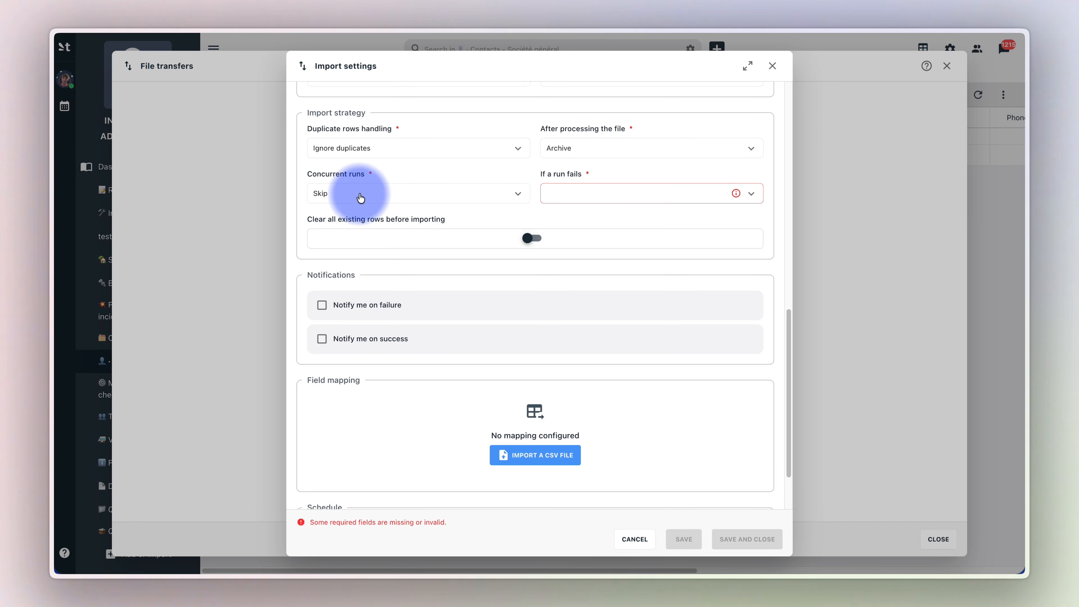
- Keep concurrent runs on Skip and make a failed run Stop the import
left_click(403, 199)
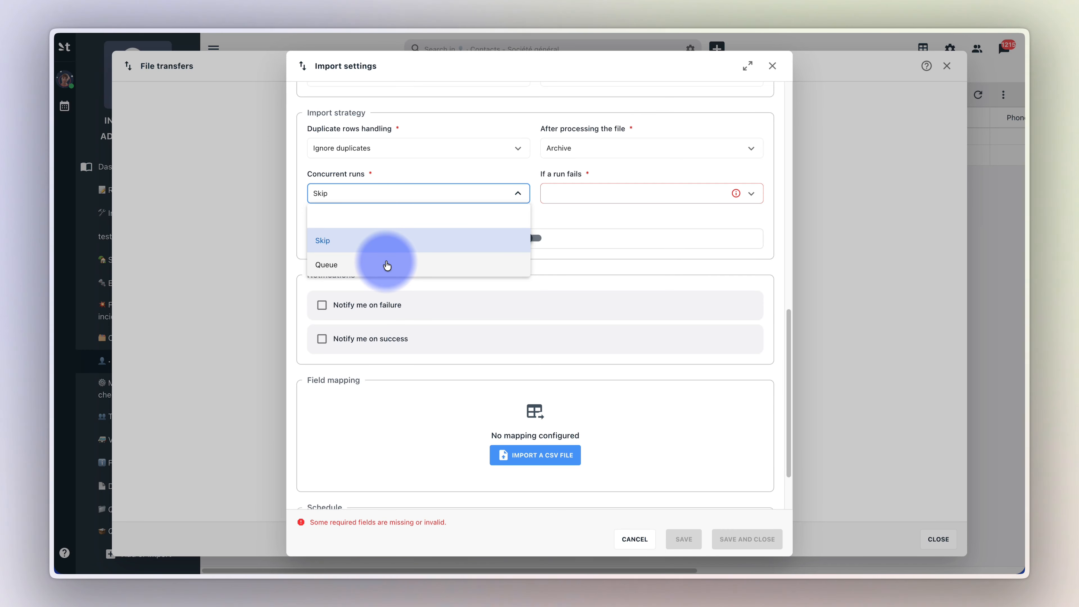
left_click(385, 199)
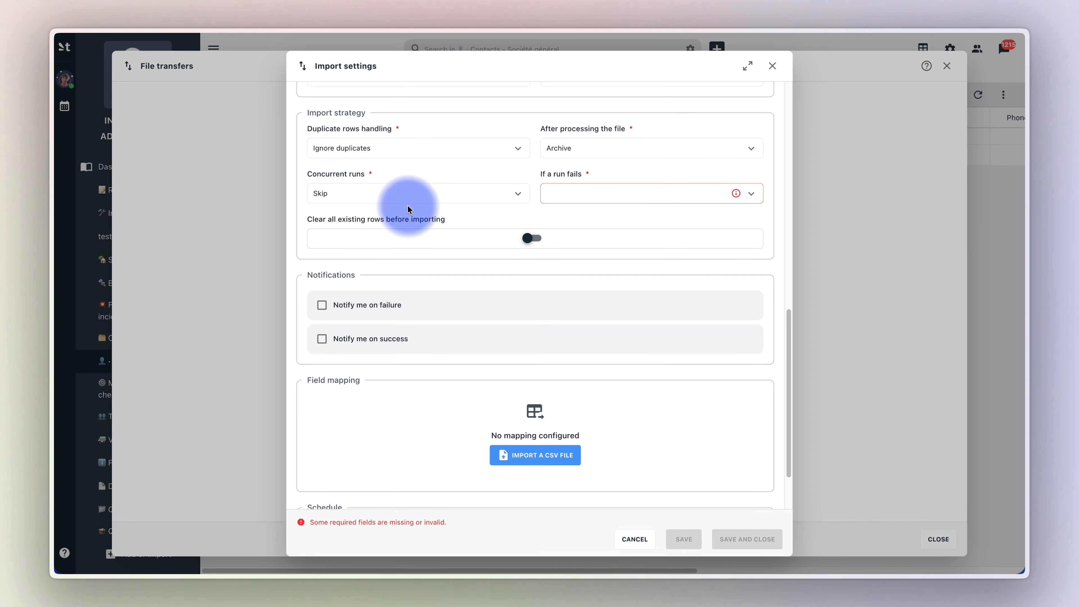
left_click(552, 193)
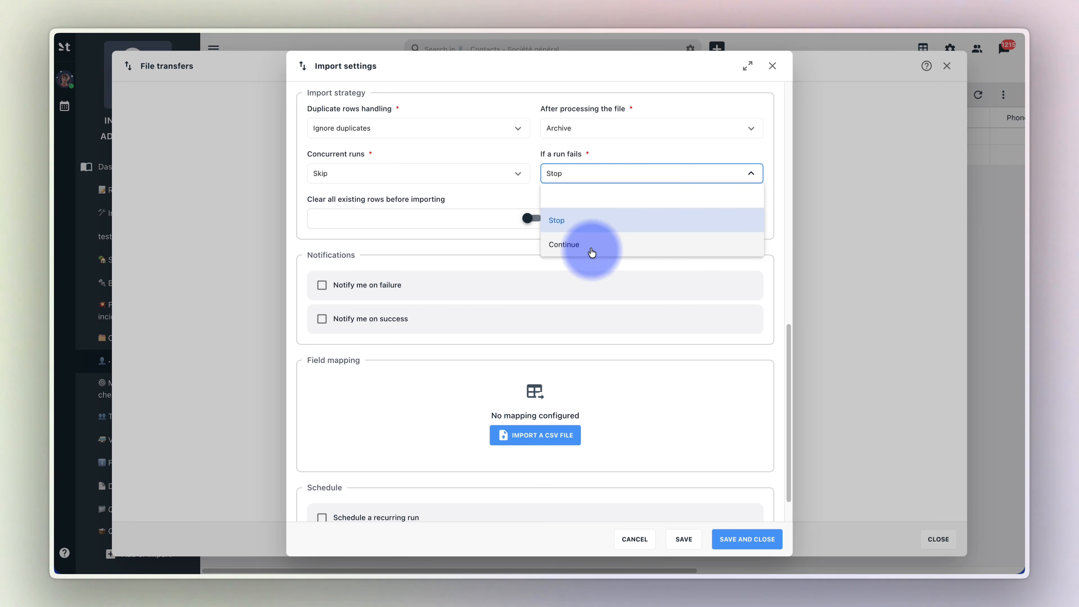
left_click_drag(604, 200, 313, 203)
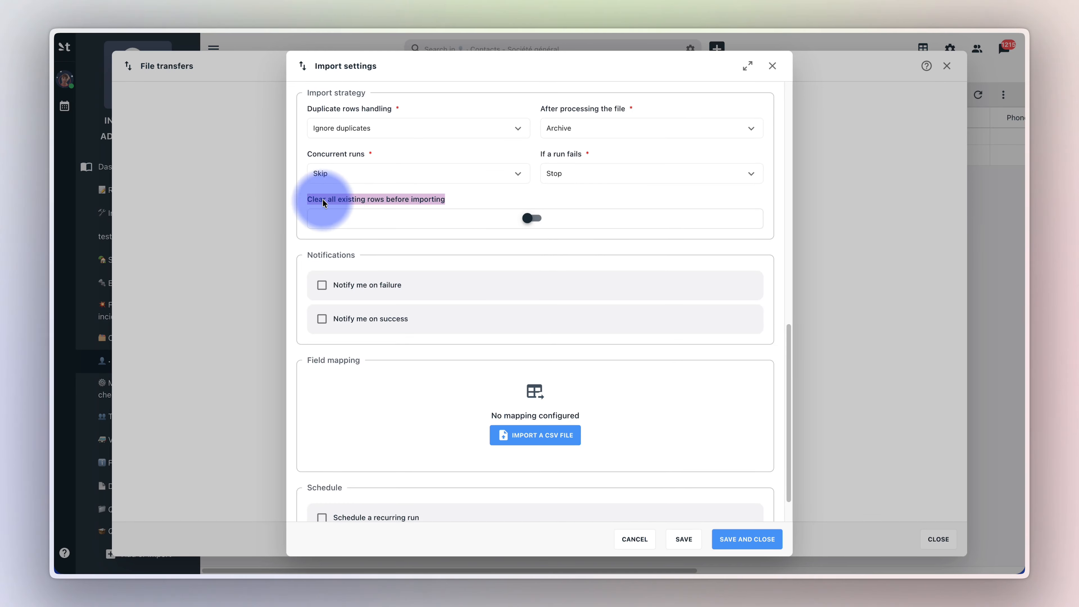
left_click(451, 204)
scroll(340, 242, "down", 1)
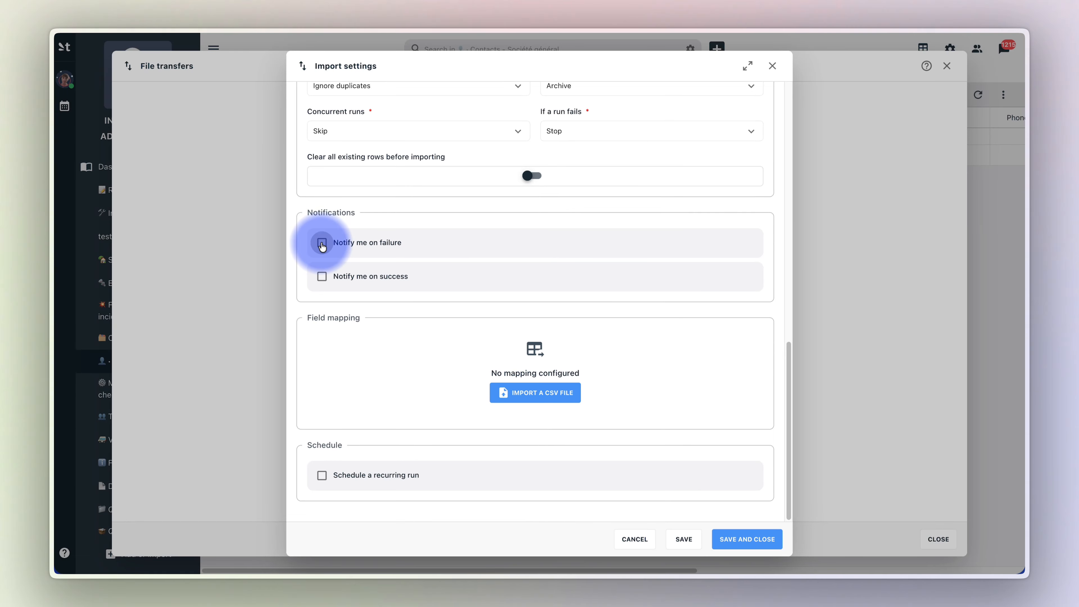
- Turn on import failure notifications and pick the user's own e-mail address as recipient
left_click(322, 243)
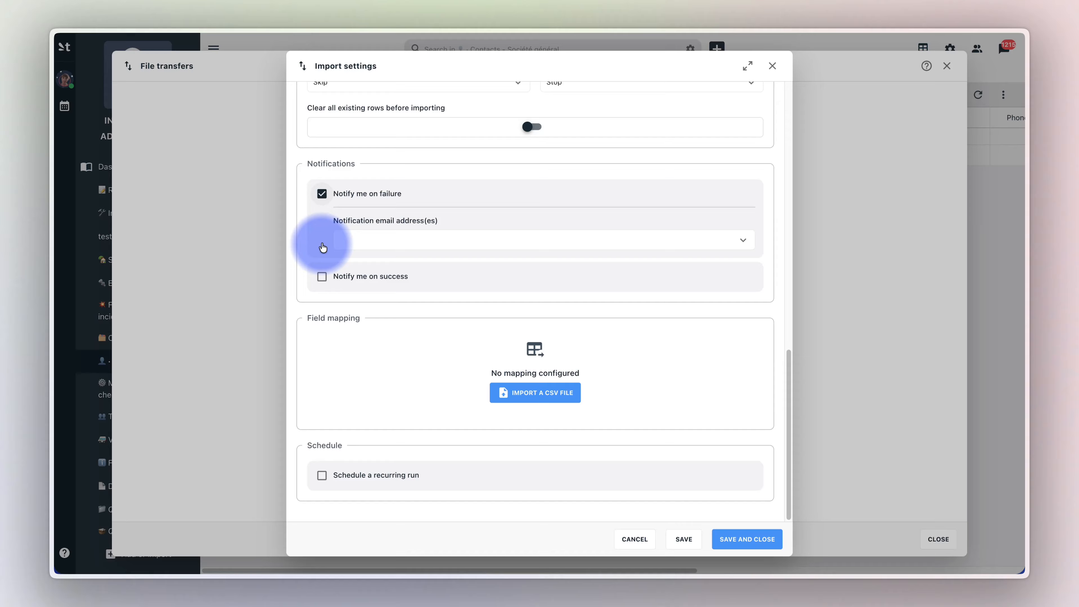
left_click(378, 241)
type("everbr")
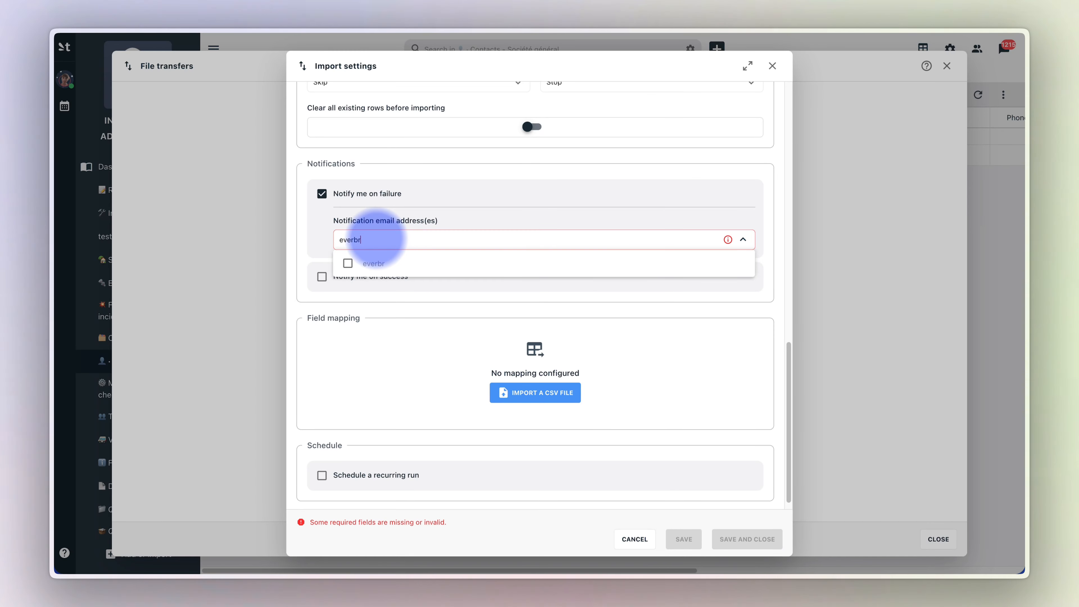
type("ugghe")
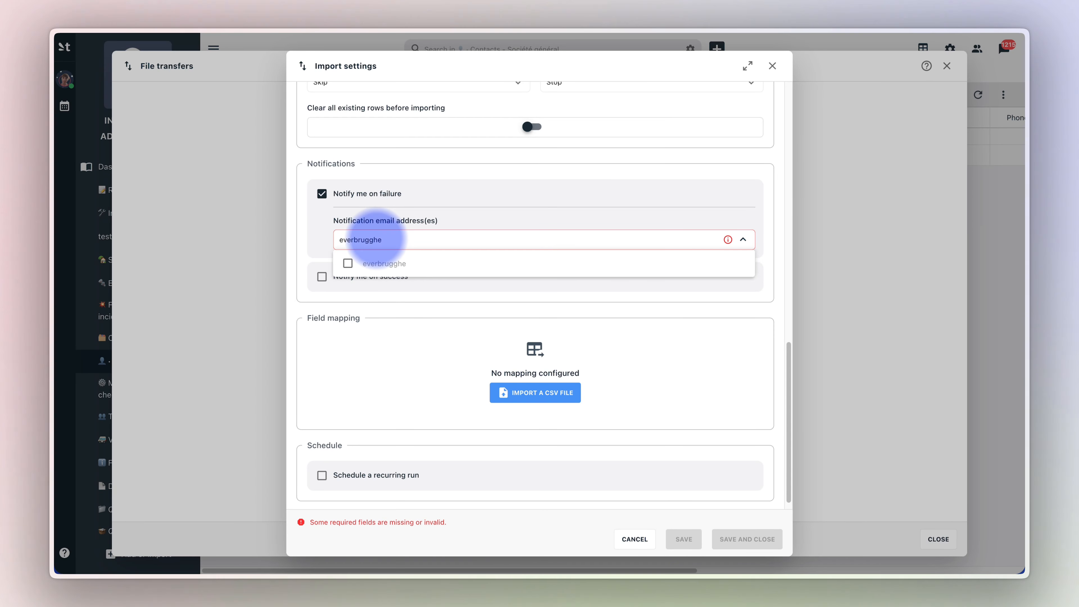
left_click(351, 256)
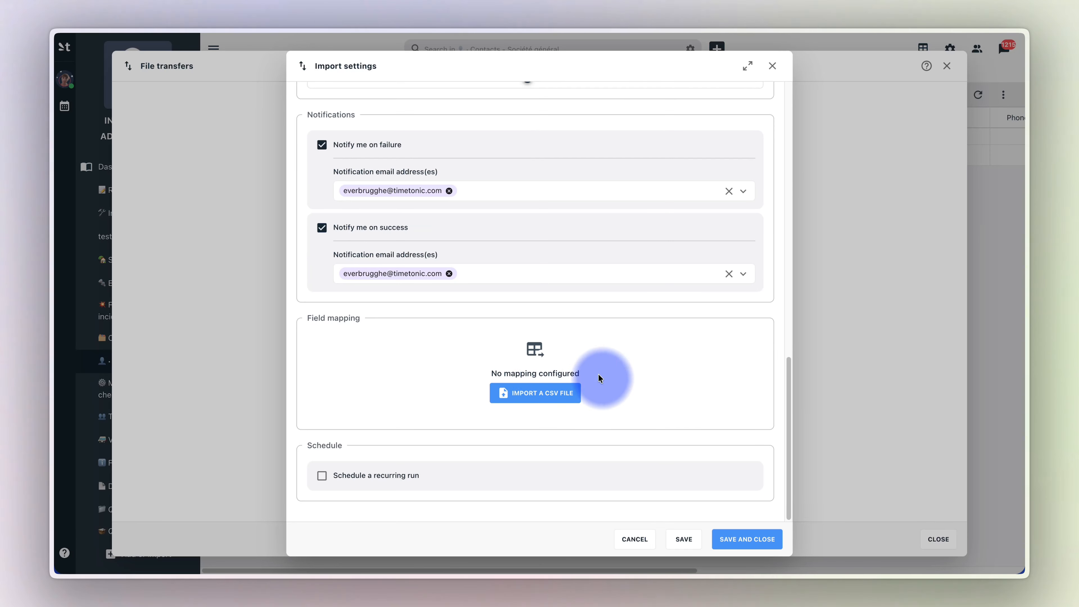
- Map id_contact, Contact and the rest by header name, set Customer to Customer, and save
left_click(534, 393)
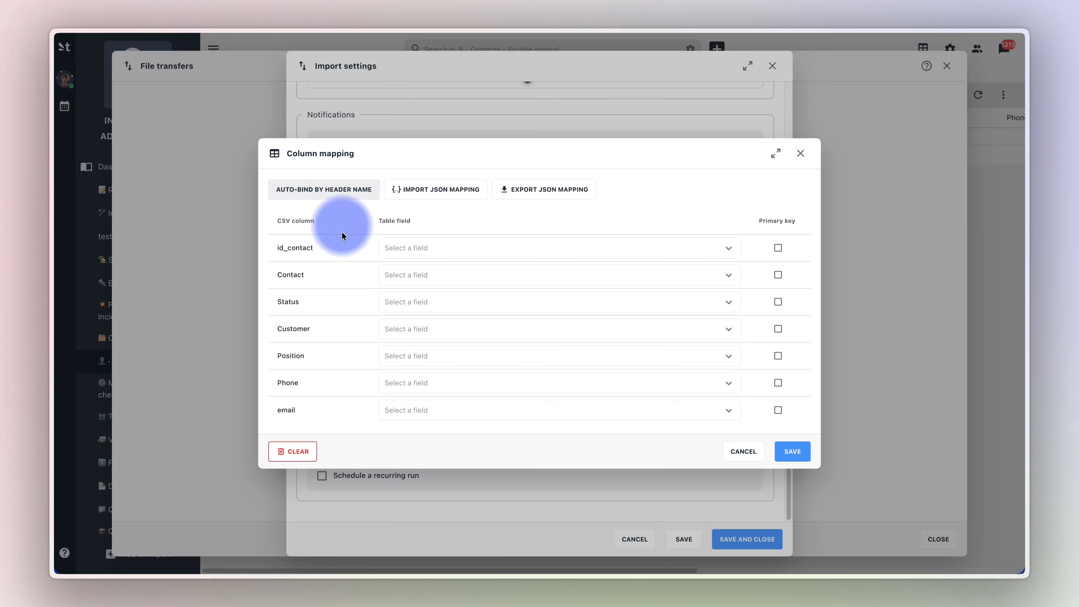
left_click(566, 250)
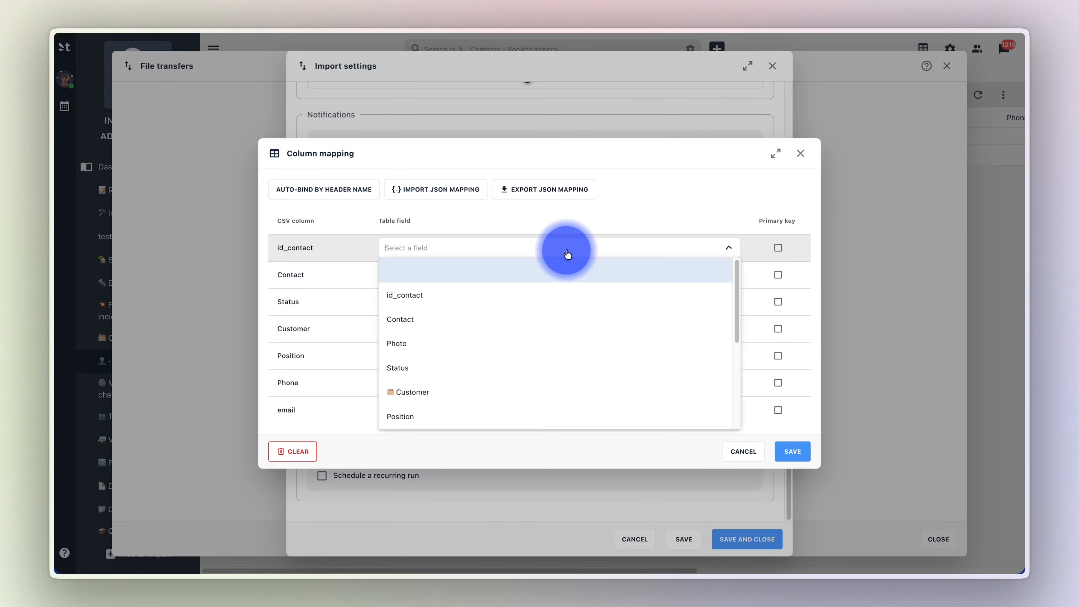
left_click(453, 298)
left_click(518, 277)
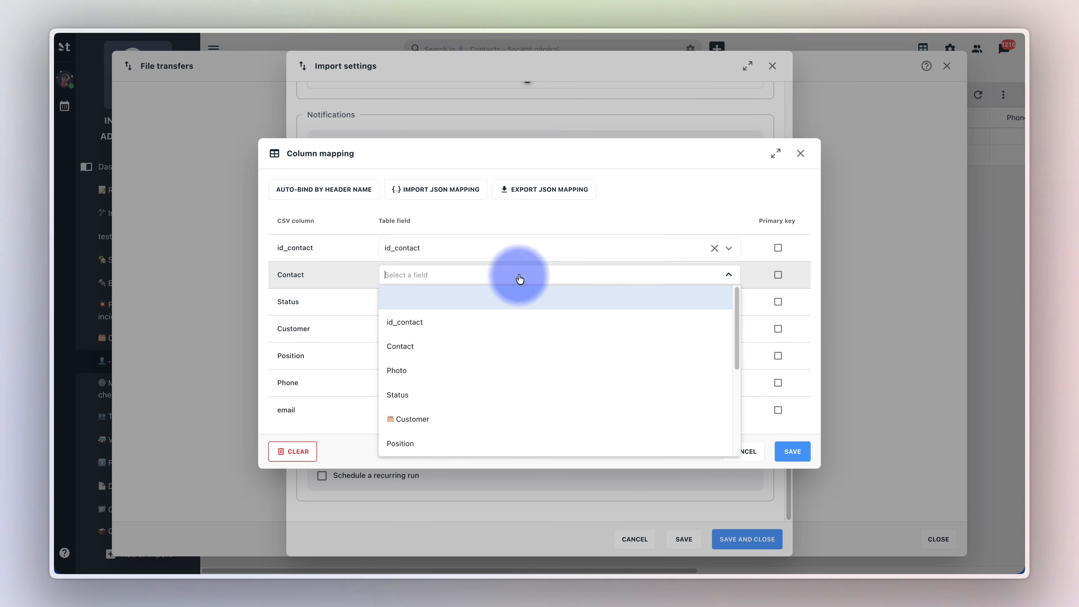
left_click(457, 343)
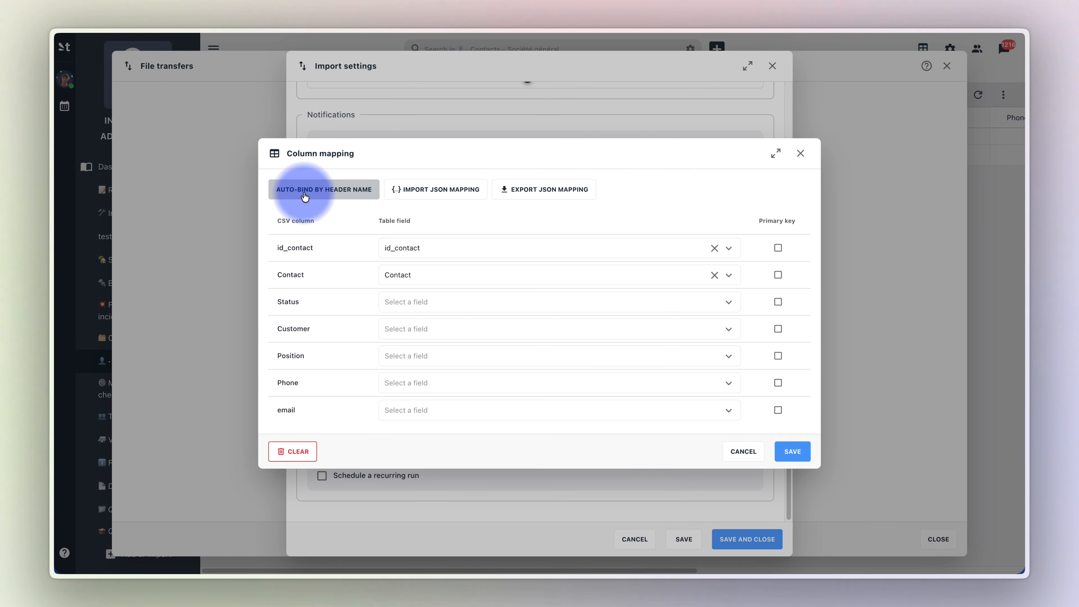
left_click(332, 195)
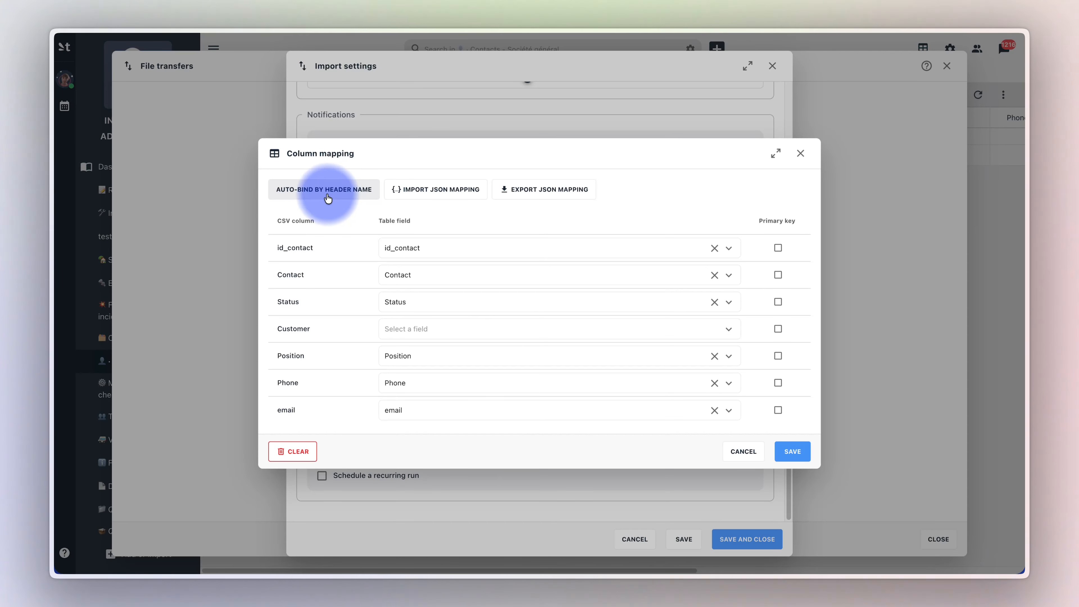
left_click(478, 336)
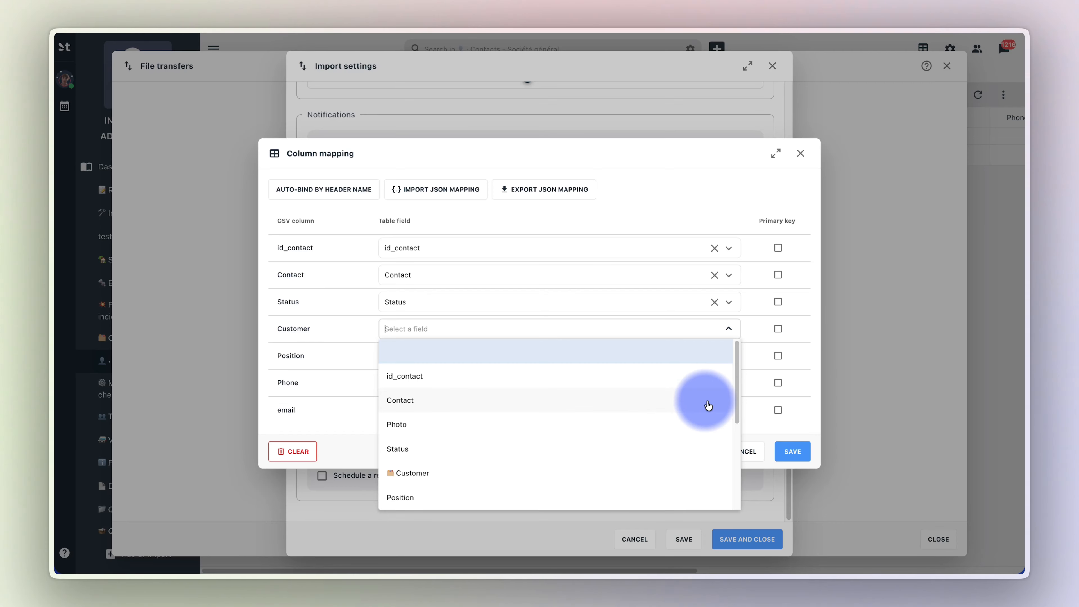
left_click(415, 473)
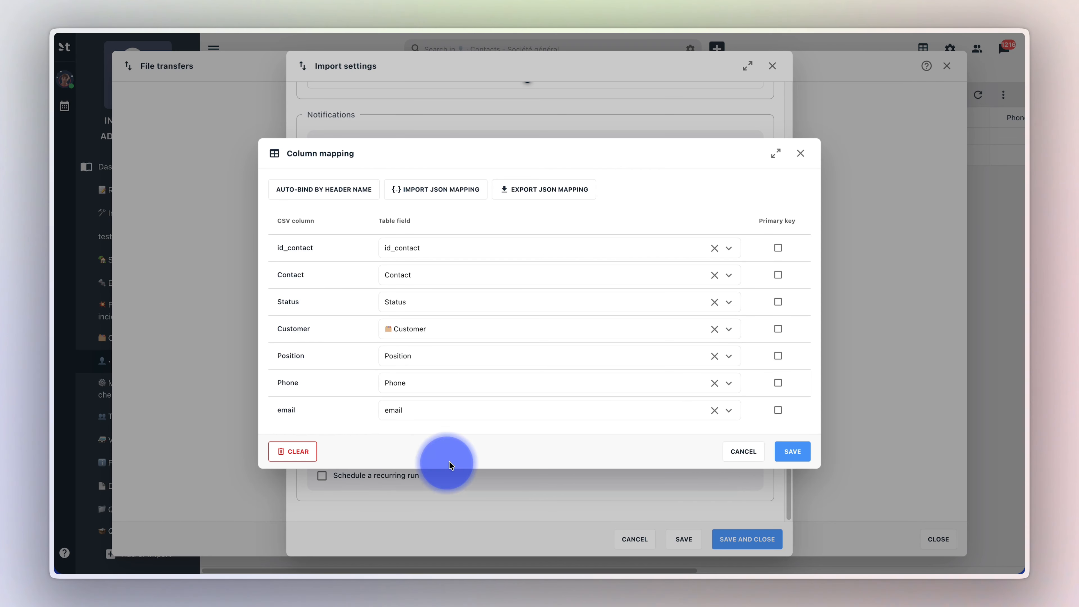
left_click(785, 445)
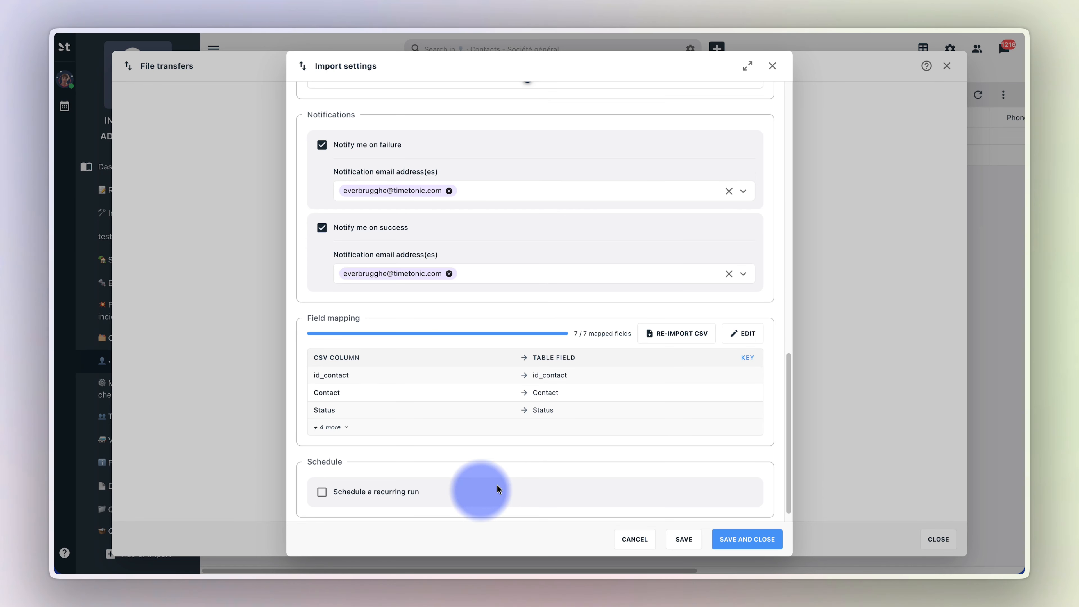
- Tick Primary key for id_contact in the field mapping and save it
left_click(743, 334)
left_click(476, 494)
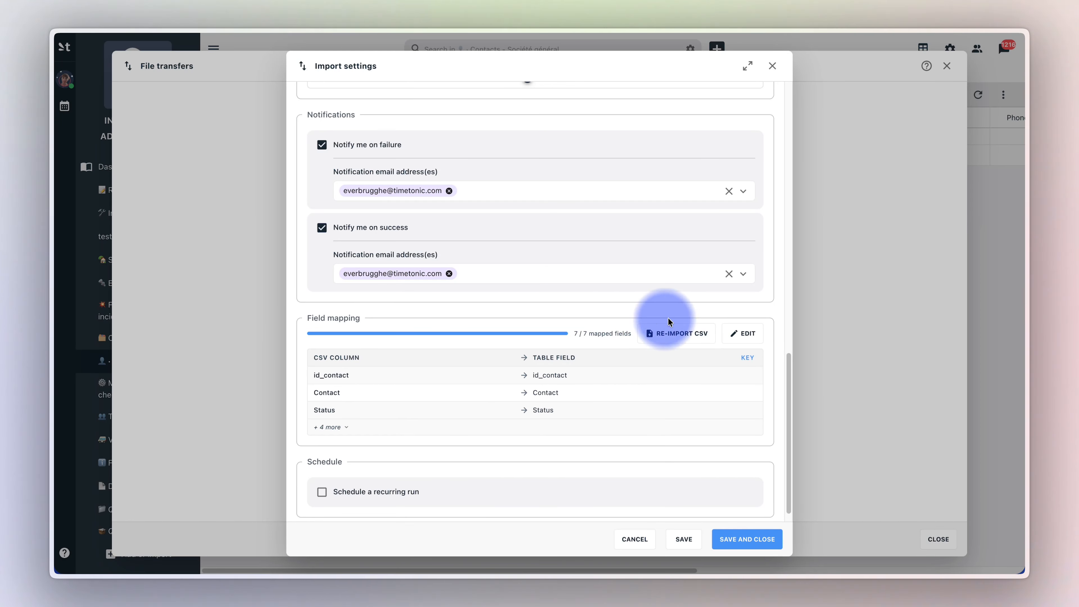
left_click(748, 335)
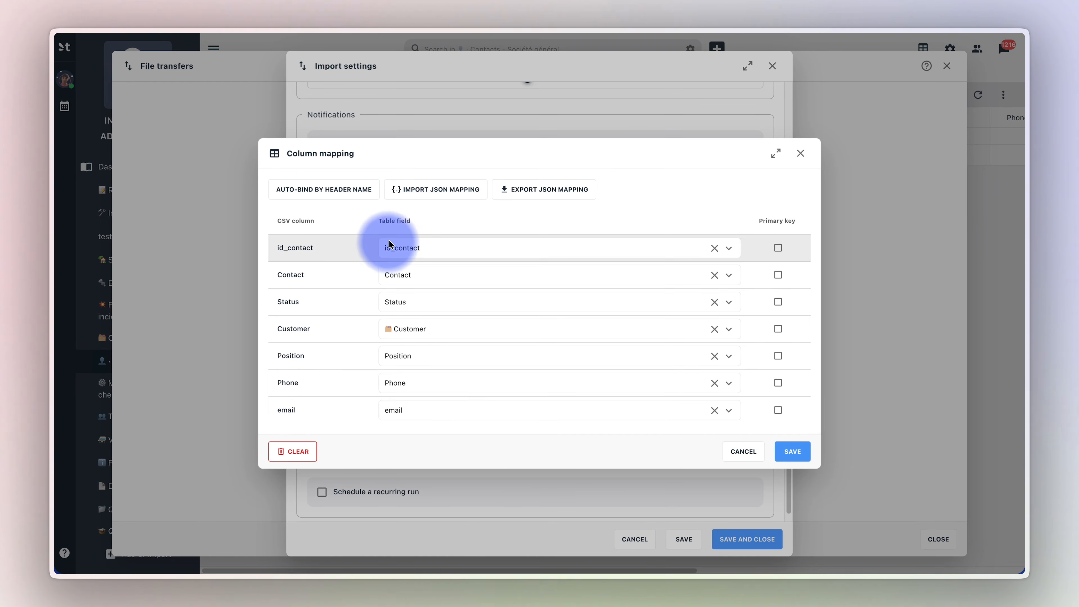
left_click(777, 248)
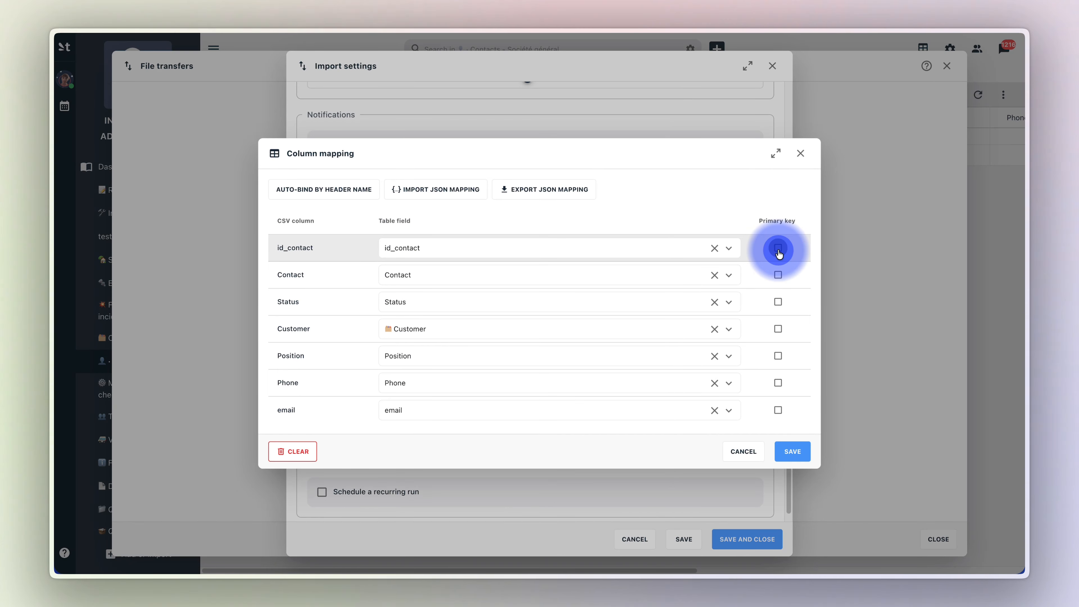
left_click(778, 250)
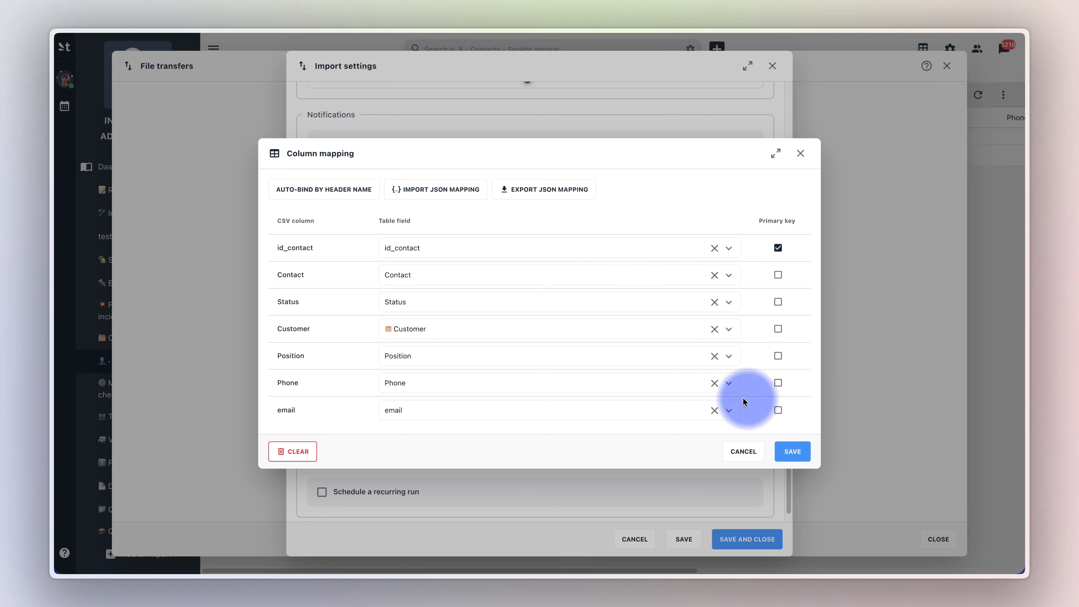
left_click(785, 452)
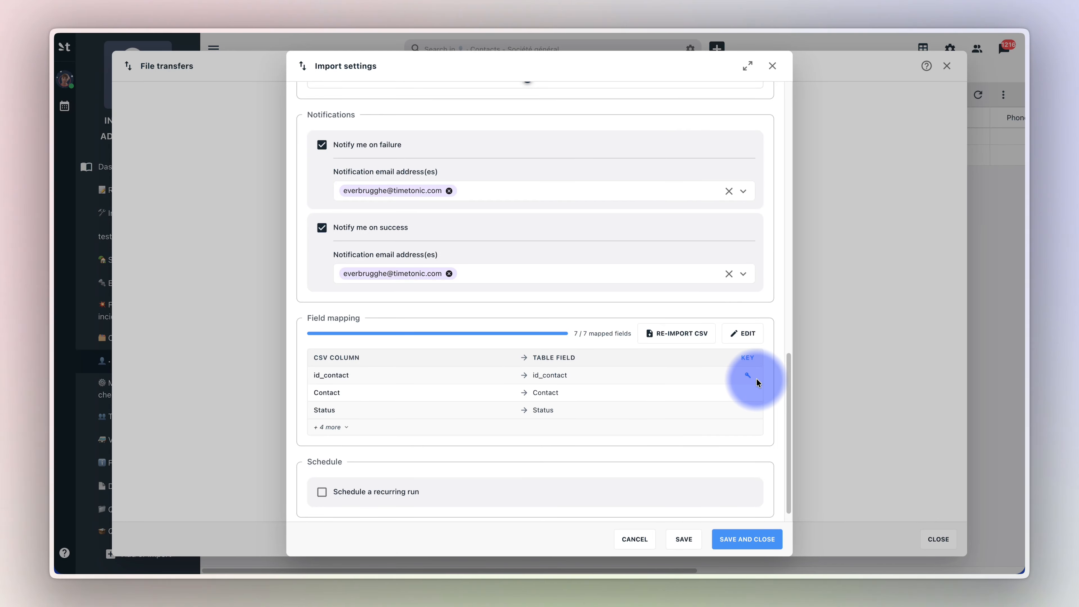
scroll(754, 381, "down", 1)
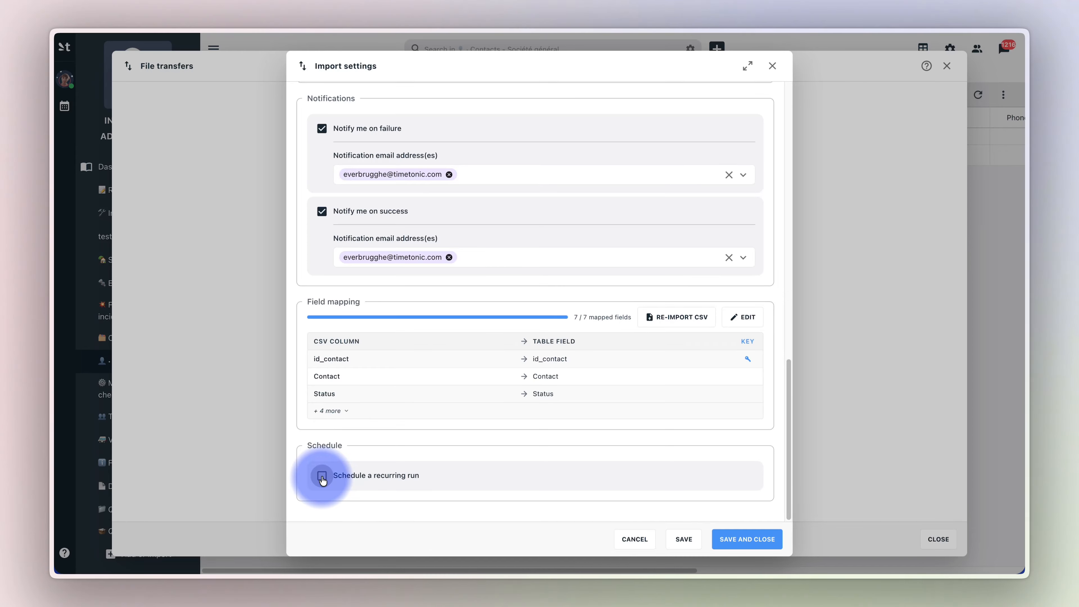
- Schedule a weekly recurring run on Mondays at 06:00 and save the import
left_click(322, 476)
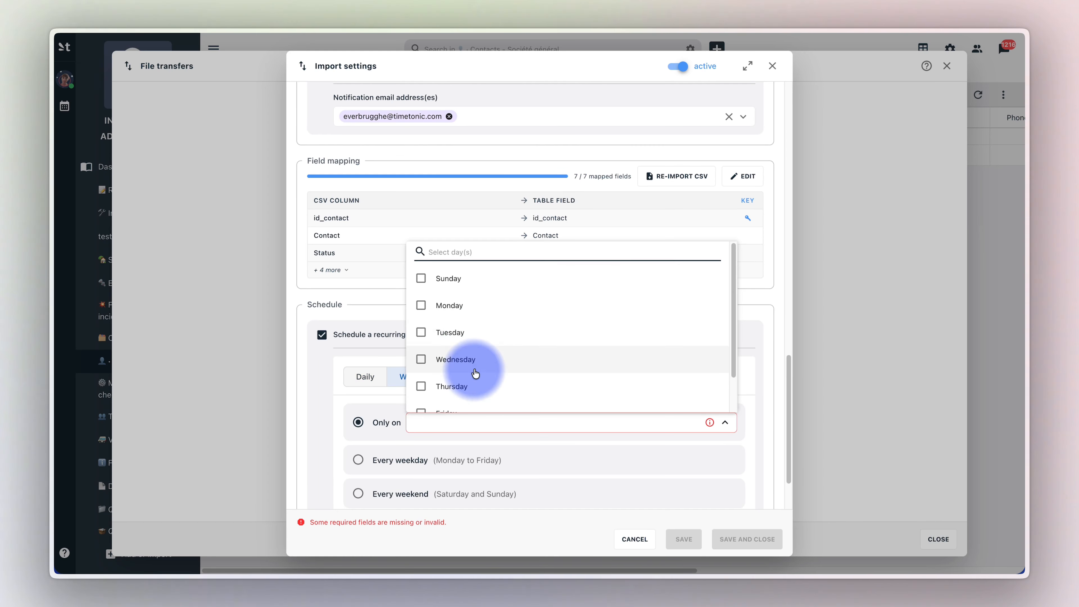
left_click(512, 309)
scroll(382, 459, "down", 2)
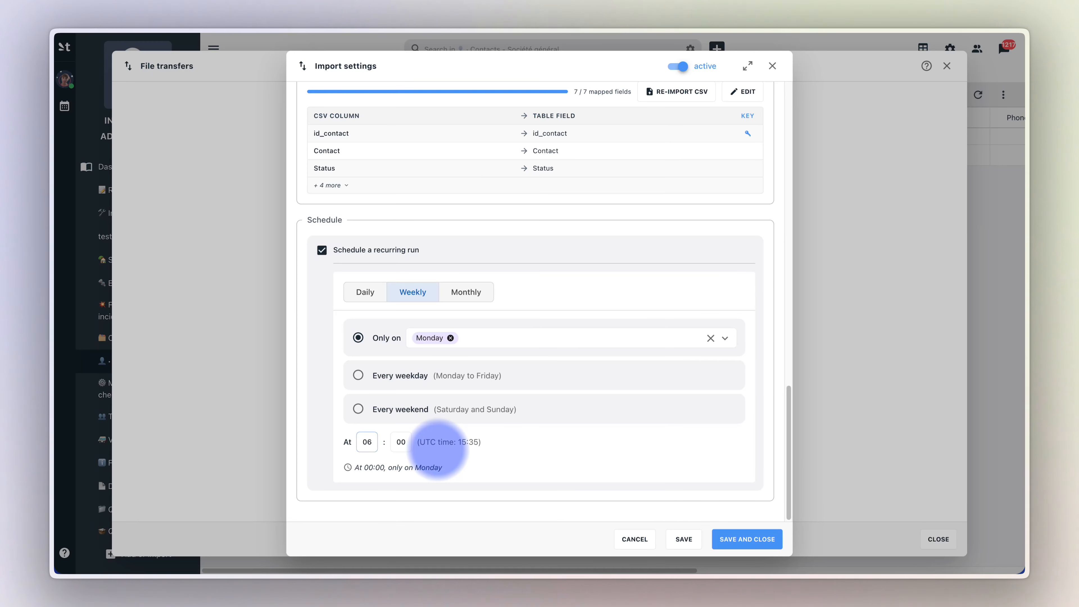
left_click(498, 443)
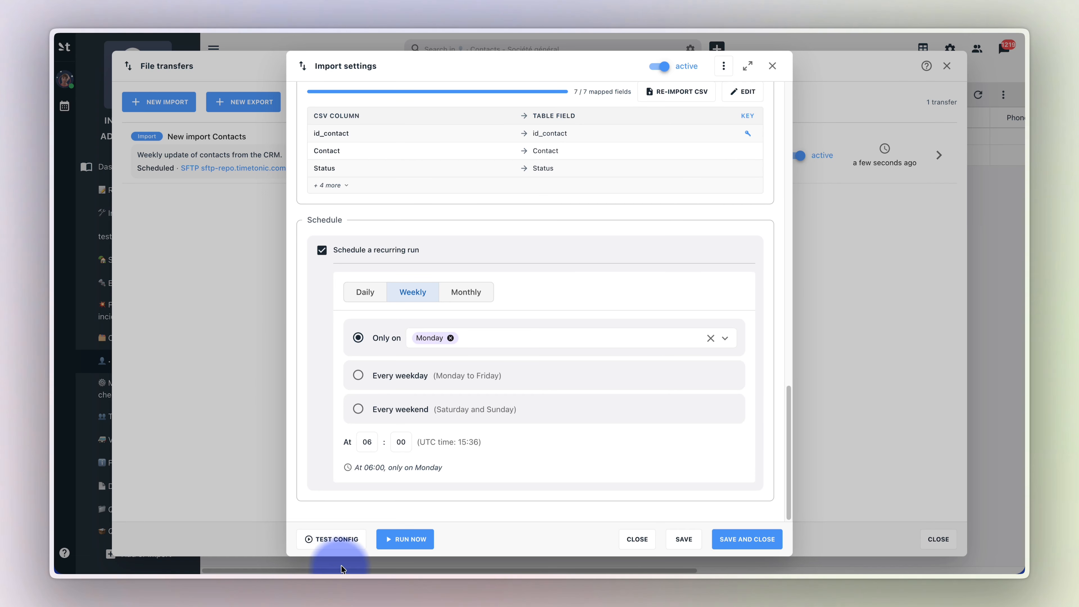
- Dry-run the contacts import (10 rows: 1 to create, 9 to update), then close the test and settings
left_click(331, 539)
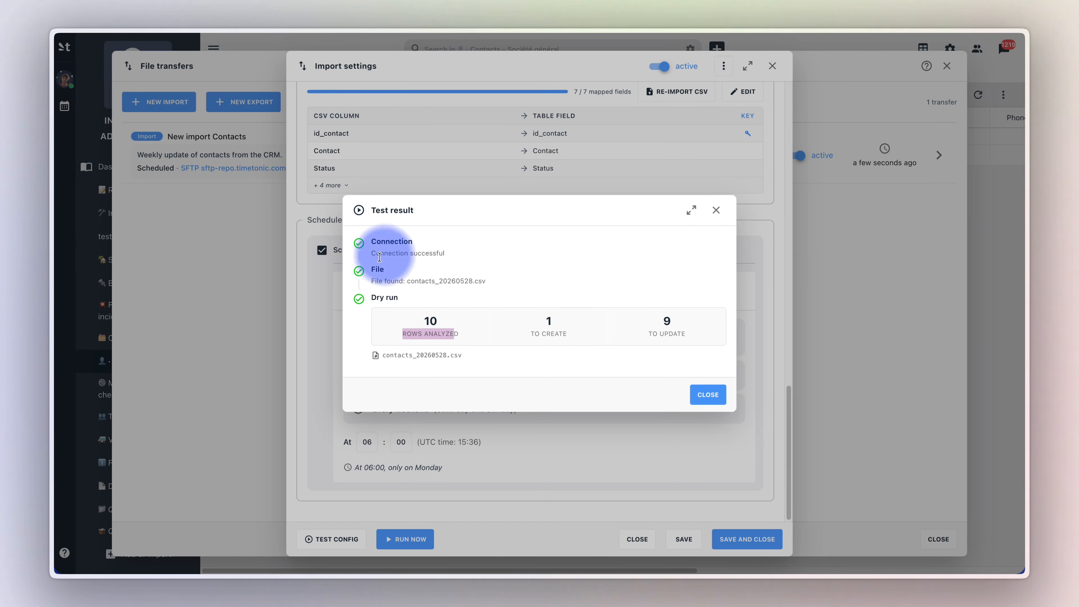
left_click_drag(485, 282, 363, 282)
left_click(411, 303)
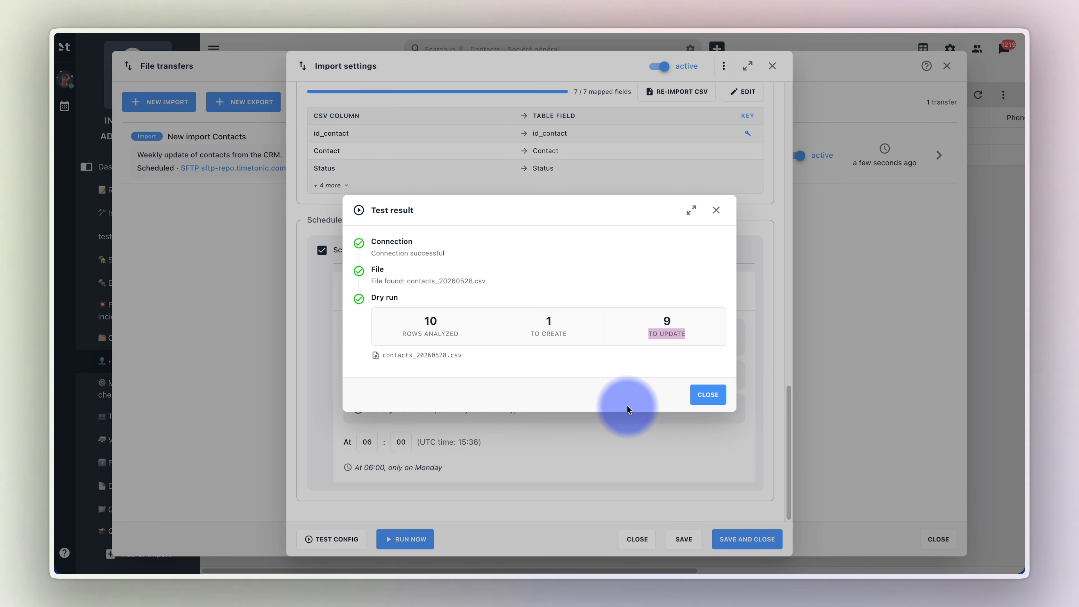
left_click(707, 395)
left_click(748, 540)
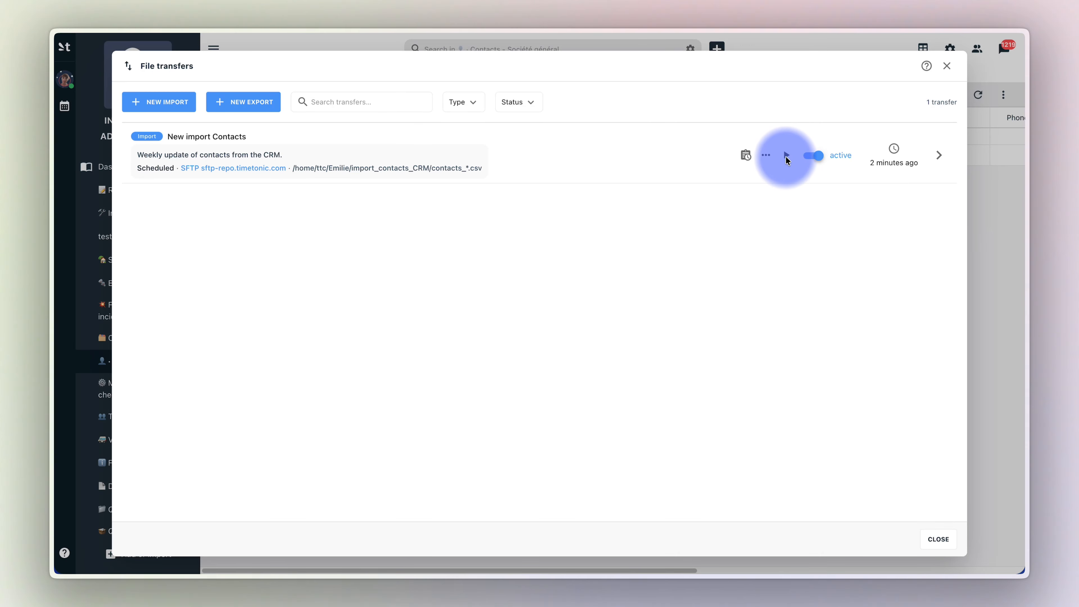
- Run the New import Contacts transfer now and return to the Contacts table
left_click(786, 160)
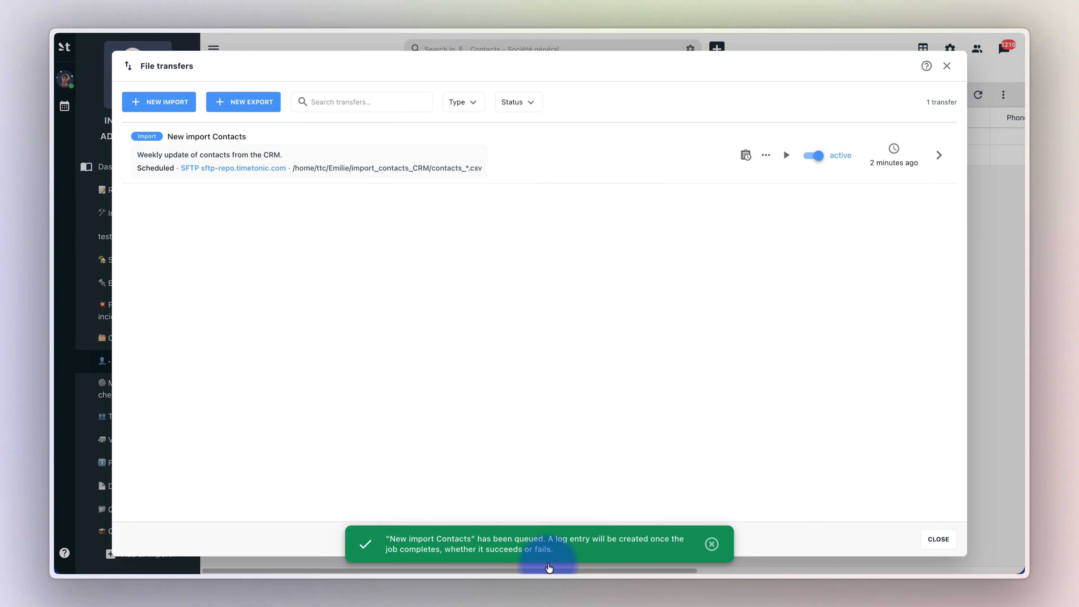
left_click(712, 545)
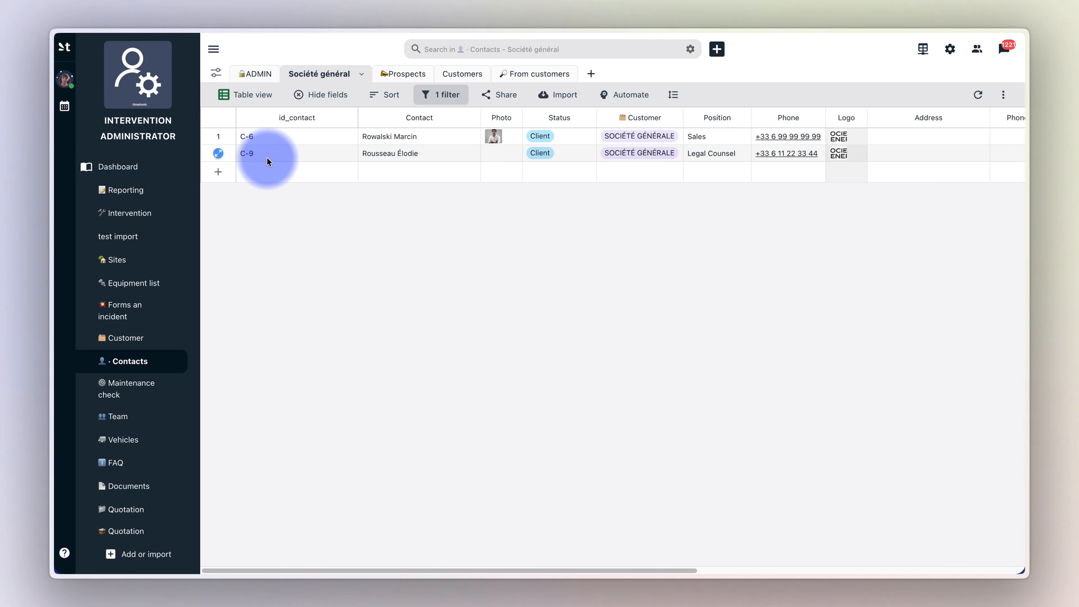
left_click(679, 156)
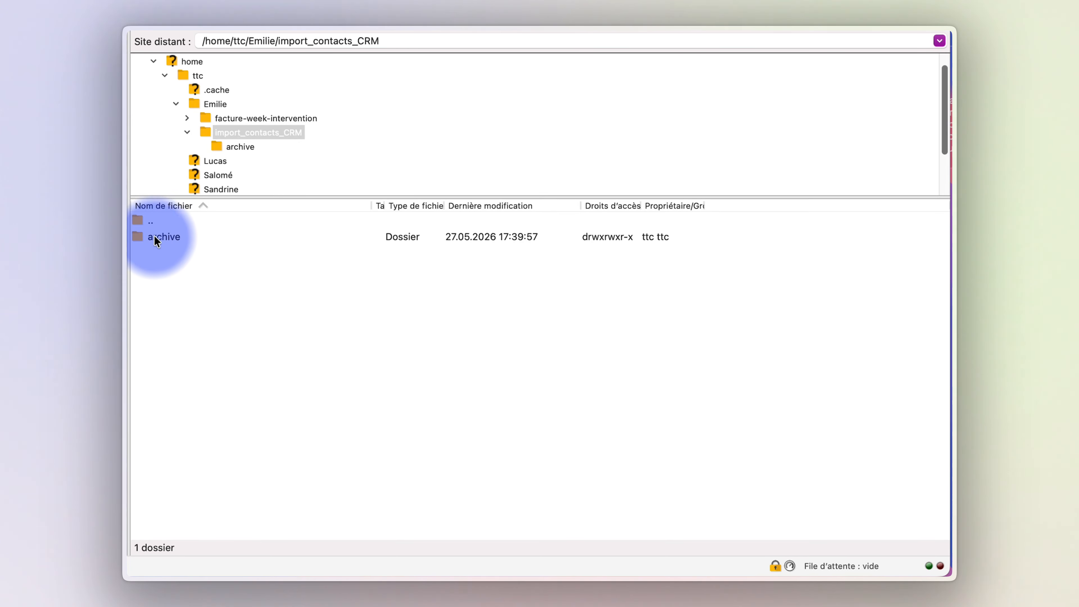
- Open the remote archive folder to find contacts_20260528_20260527_153957.csv
double_click(137, 238)
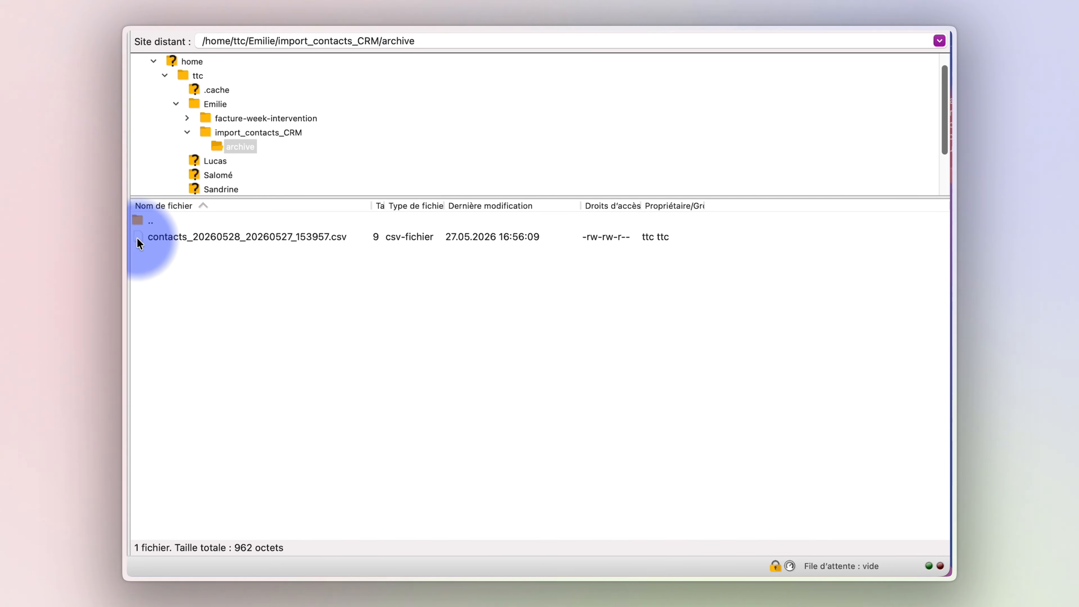